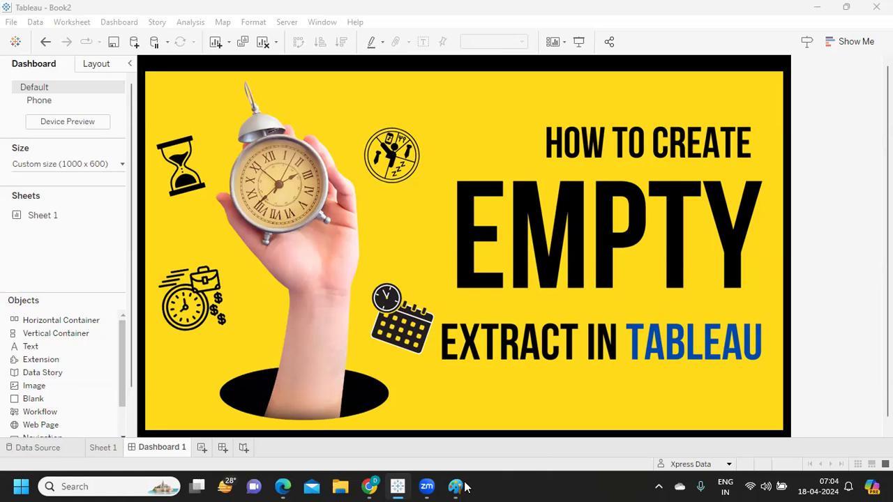
# Draw a vertical divider line down the Paint canvas
pyautogui.moveTo(455, 486)
pyautogui.click(456, 438)
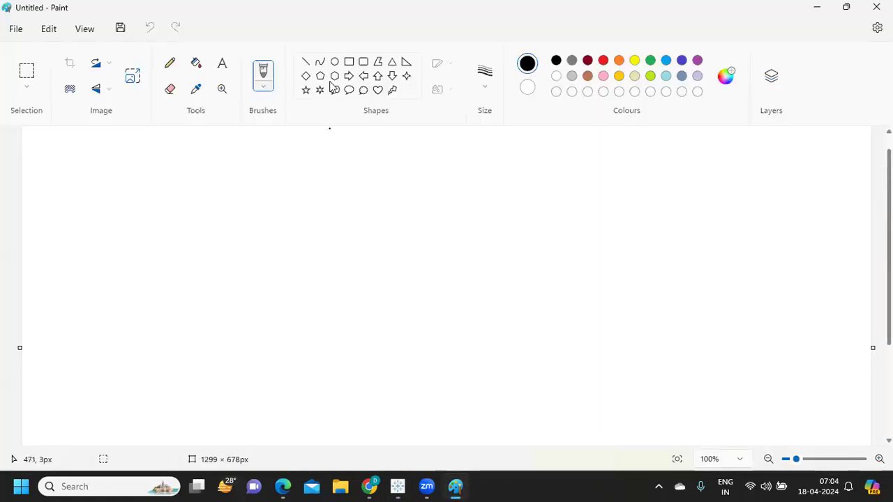
pyautogui.click(306, 61)
pyautogui.moveTo(418, 139)
pyautogui.mouseDown()
pyautogui.moveTo(432, 358)
pyautogui.moveTo(419, 451)
pyautogui.mouseUp()
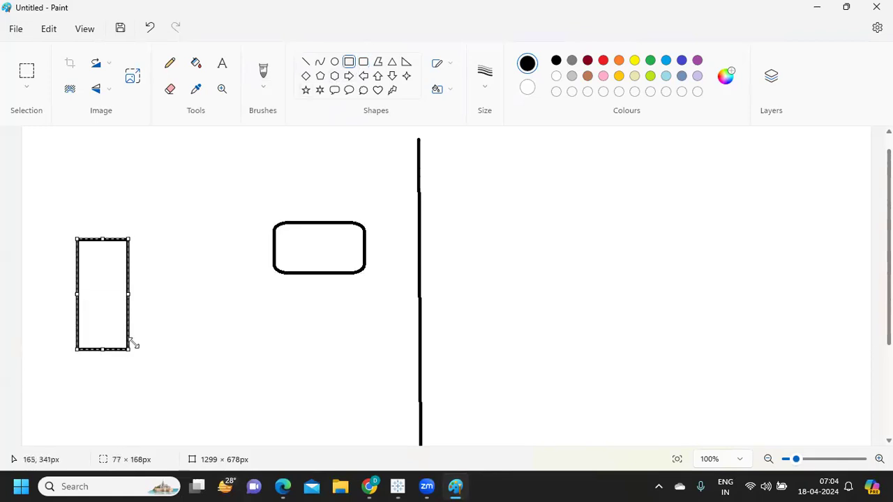
# Link the tall box to the rounded box, add a wide box above, and connect it
pyautogui.click(306, 62)
pyautogui.moveTo(274, 244); pyautogui.dragTo(127, 275)
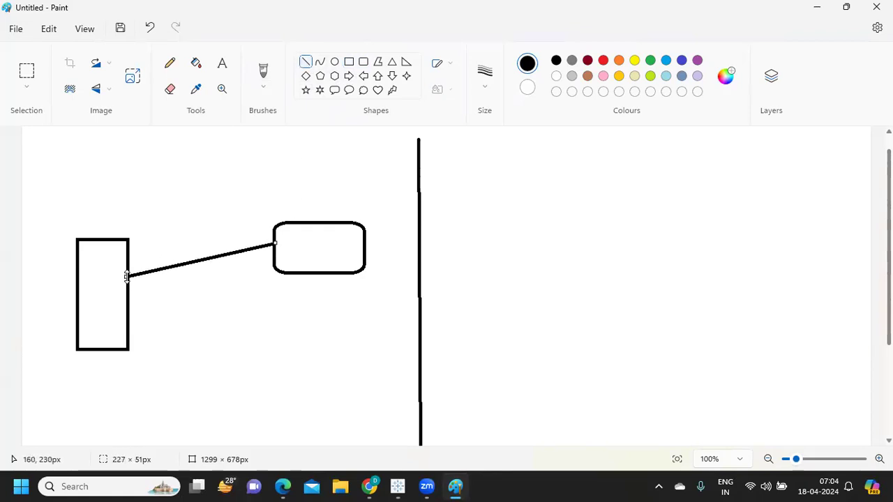
pyautogui.click(348, 62)
pyautogui.moveTo(166, 152); pyautogui.dragTo(267, 182)
pyautogui.click(305, 62)
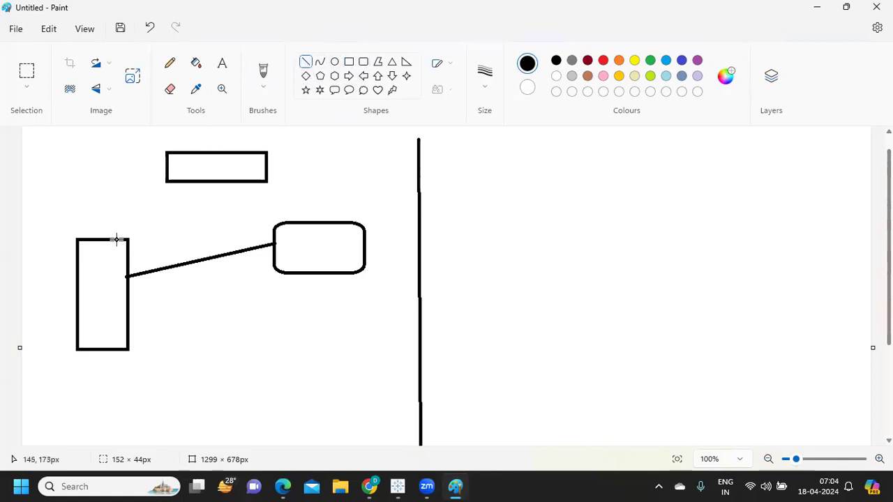
pyautogui.moveTo(116, 240); pyautogui.dragTo(205, 183)
# Draw two connector lines from the upper box to the rounded box
pyautogui.click(305, 62)
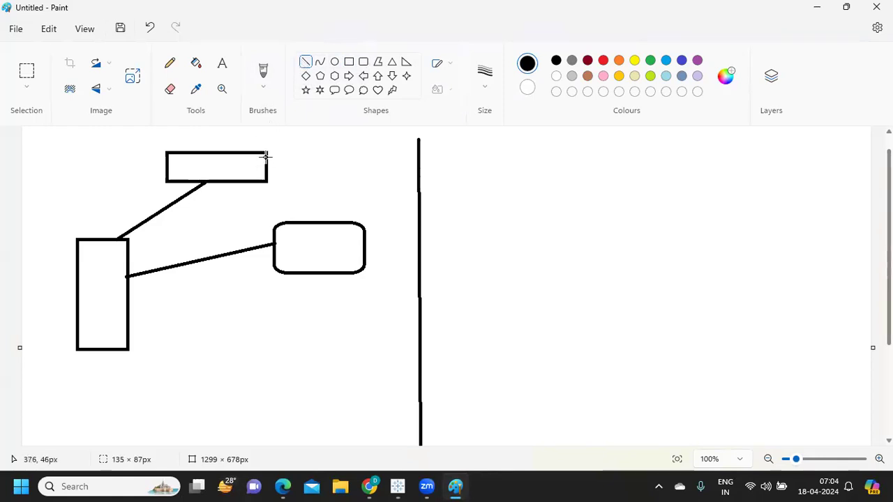
pyautogui.moveTo(265, 158); pyautogui.dragTo(322, 223)
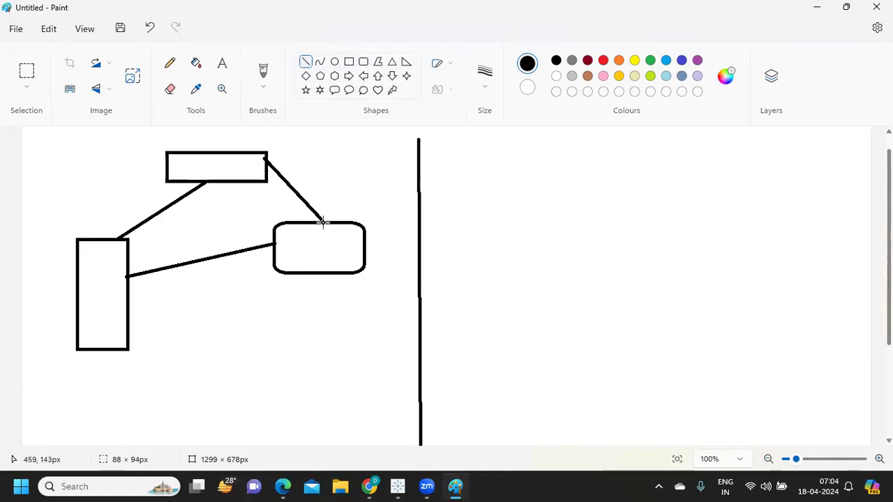
pyautogui.click(305, 62)
pyautogui.moveTo(249, 180); pyautogui.dragTo(290, 223)
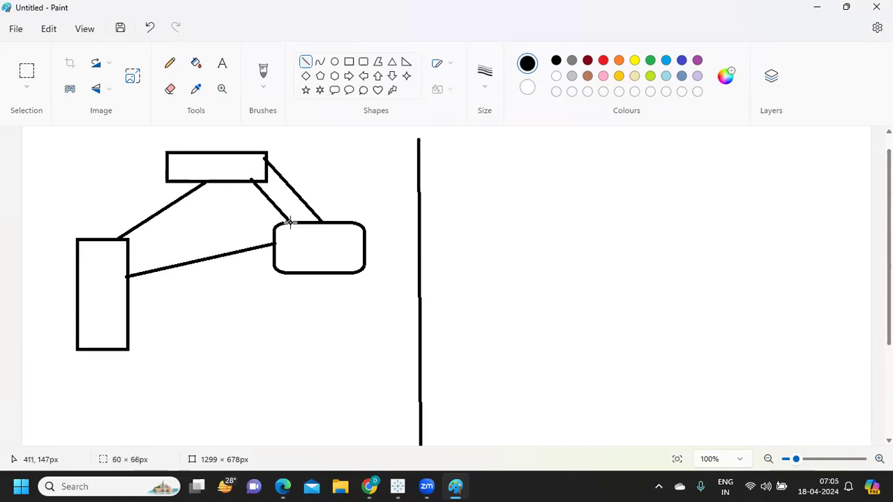
# Enclose all the left-side shapes in a large rounded rectangle frame
pyautogui.click(363, 61)
pyautogui.moveTo(64, 145); pyautogui.dragTo(217, 168)
pyautogui.moveTo(273, 202)
pyautogui.mouseDown()
pyautogui.moveTo(381, 327)
pyautogui.moveTo(384, 358)
pyautogui.moveTo(370, 367)
pyautogui.mouseUp()
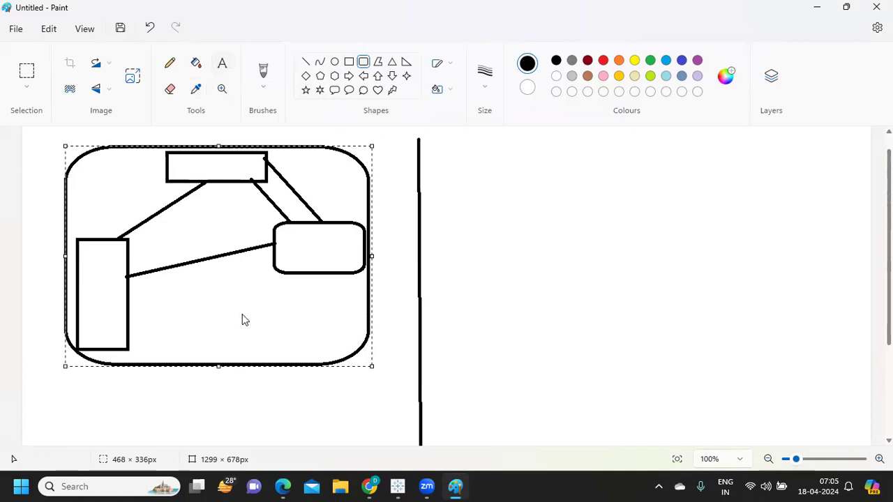
# Add the label '100 Billion' inside the frame below the connected boxes
pyautogui.click(221, 63)
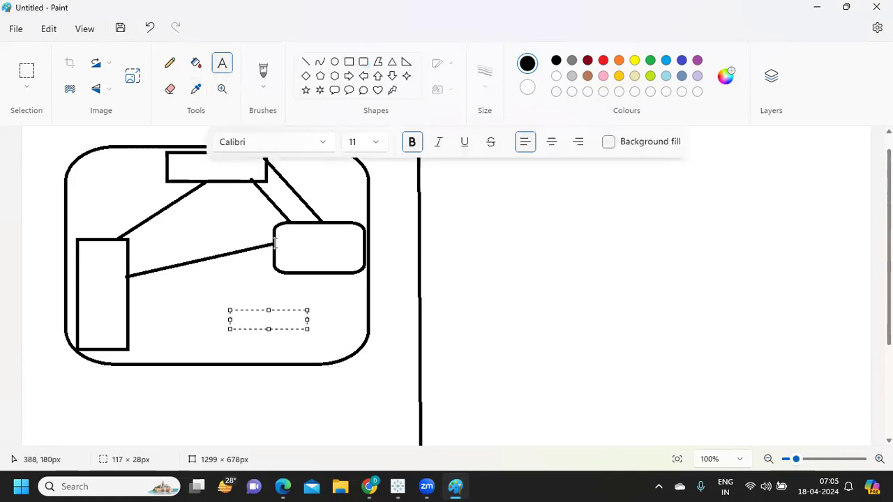
pyautogui.write('100 Billion')
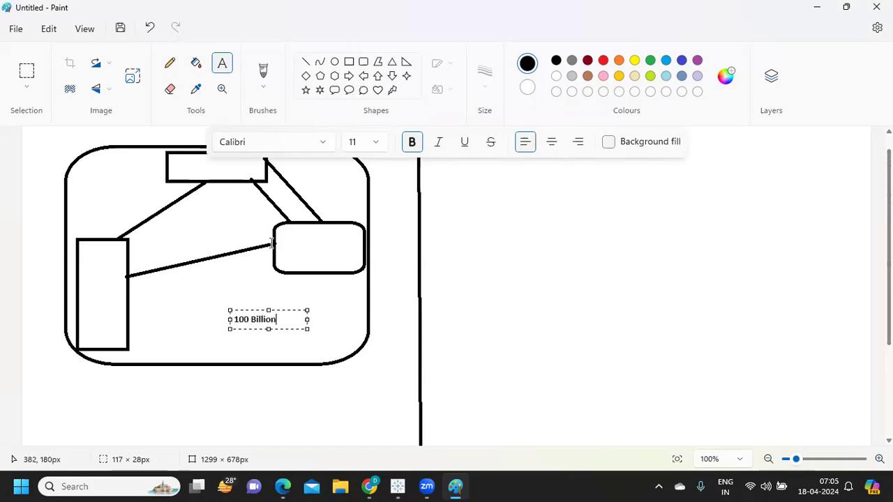
pyautogui.click(373, 386)
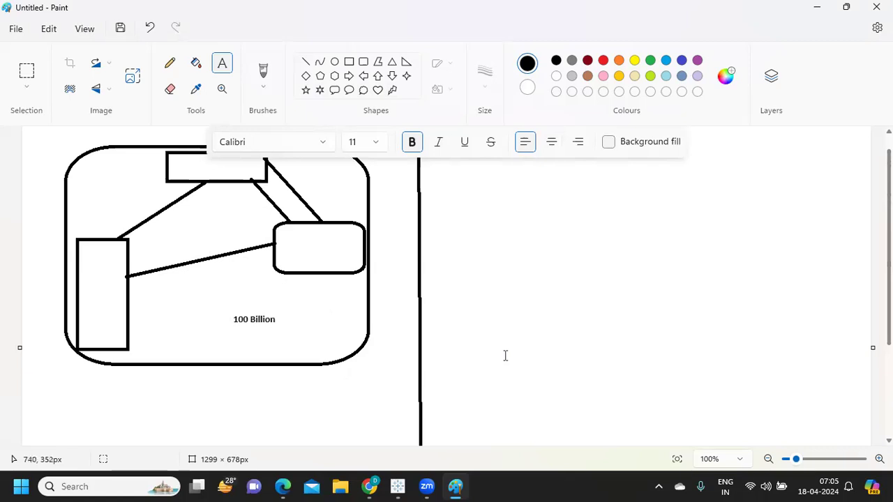
pyautogui.scroll(1, 488, 352)
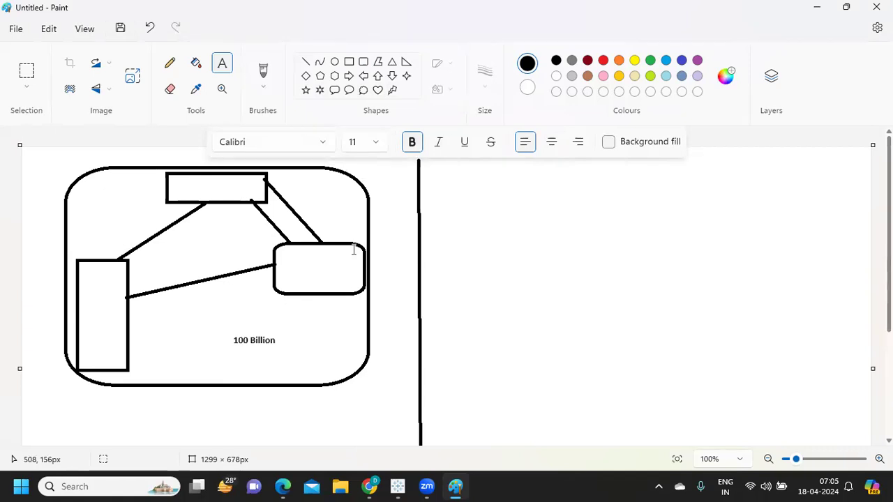
# Draw a rounded box at the right side and a tall box just right of the divider
pyautogui.click(363, 62)
pyautogui.moveTo(764, 201)
pyautogui.mouseDown()
pyautogui.moveTo(847, 305)
pyautogui.moveTo(861, 283)
pyautogui.mouseUp()
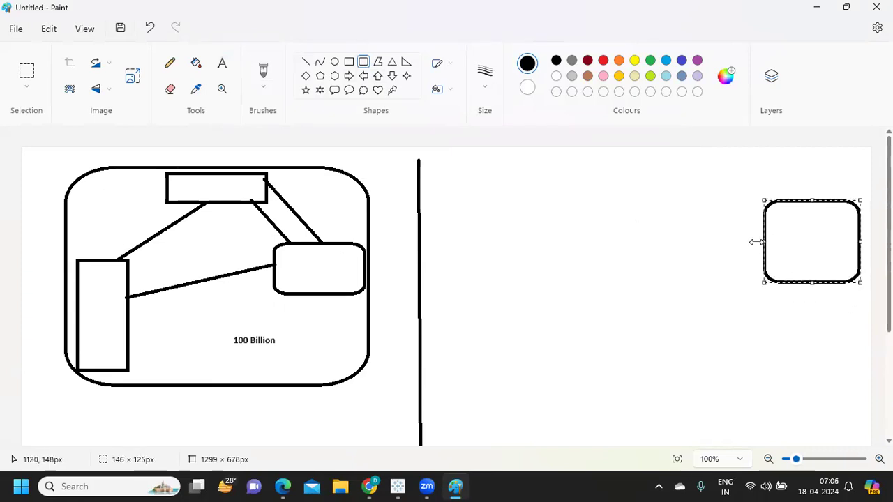
pyautogui.moveTo(757, 240); pyautogui.dragTo(687, 230)
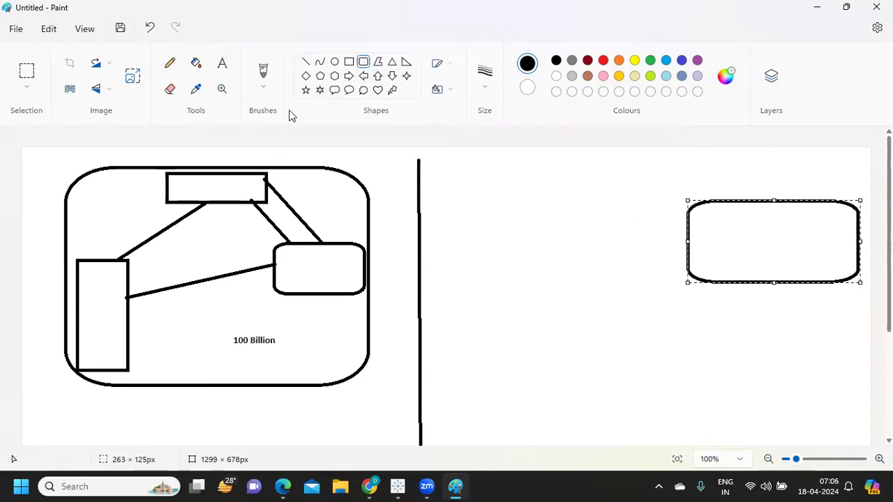
pyautogui.click(348, 62)
pyautogui.moveTo(461, 238)
pyautogui.mouseDown()
pyautogui.moveTo(515, 314)
pyautogui.moveTo(522, 375)
pyautogui.mouseUp()
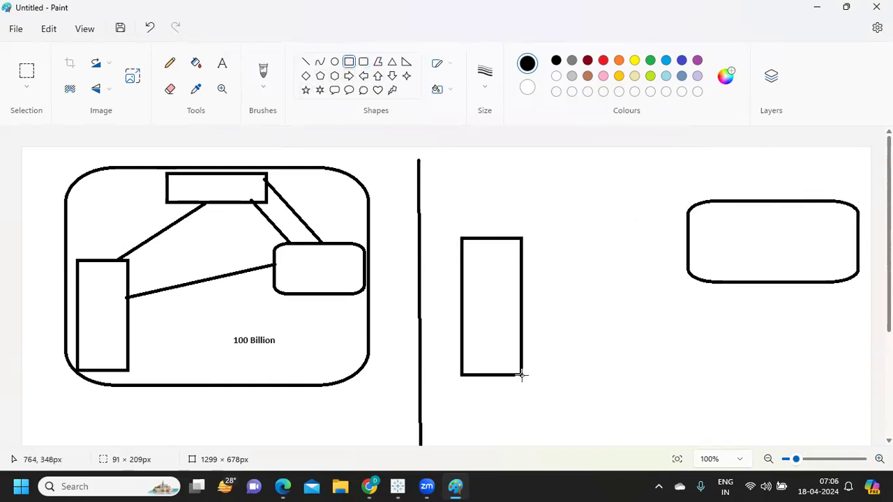
# Connect the tall box to the rounded box, add a wide top box, and link them
pyautogui.click(306, 61)
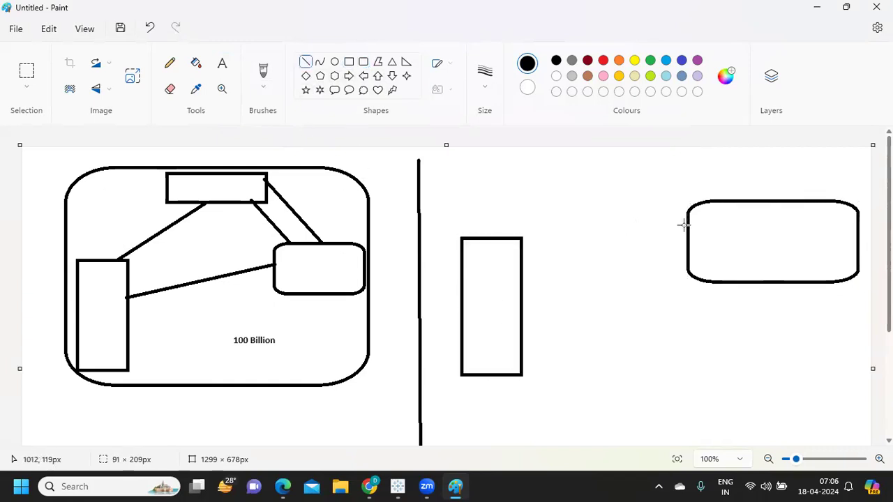
pyautogui.moveTo(688, 255); pyautogui.dragTo(518, 312)
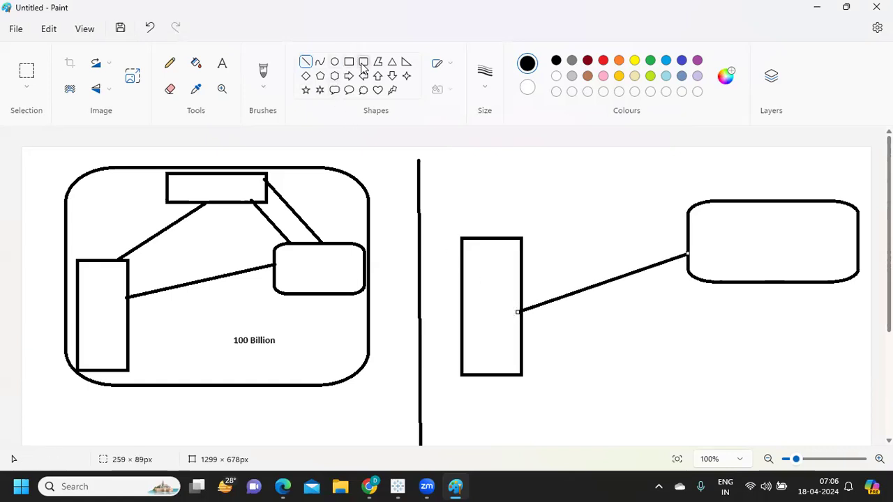
pyautogui.click(349, 61)
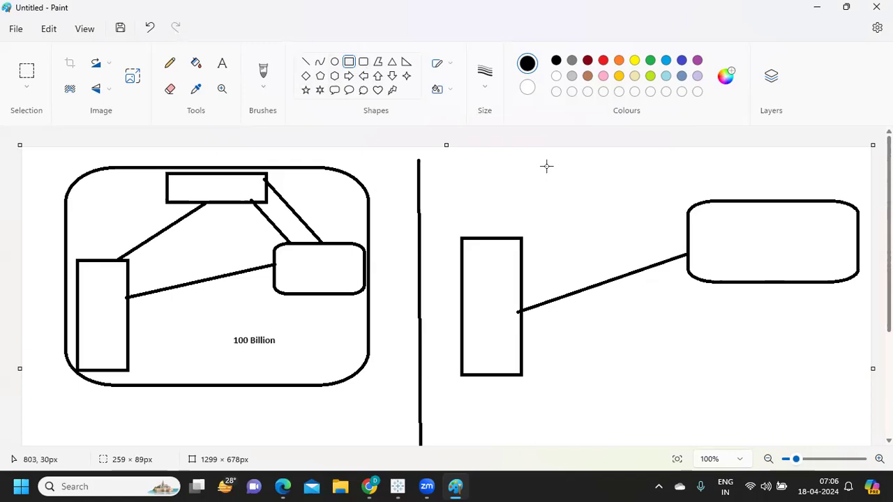
pyautogui.moveTo(521, 157)
pyautogui.mouseDown()
pyautogui.moveTo(602, 165)
pyautogui.moveTo(674, 196)
pyautogui.mouseUp()
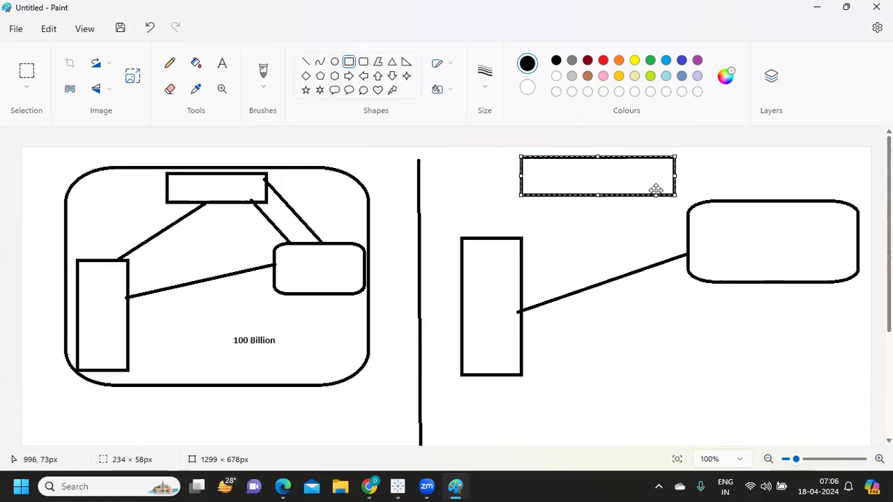
pyautogui.click(305, 63)
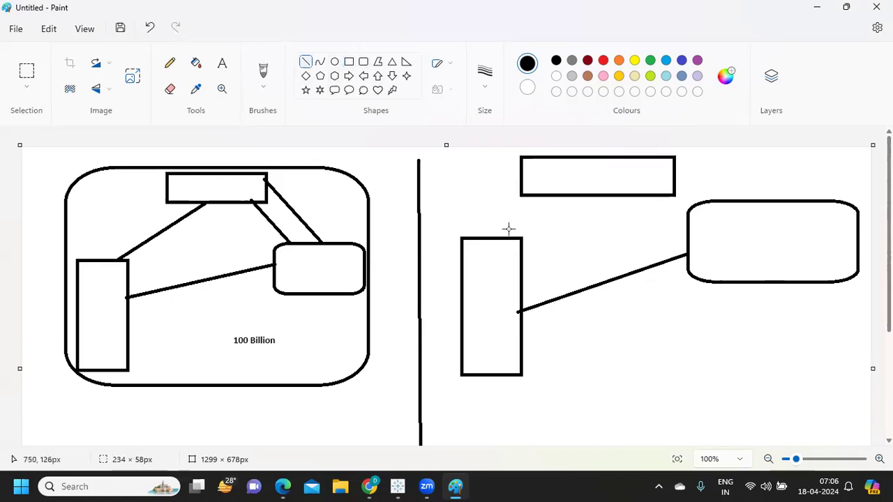
pyautogui.moveTo(504, 238); pyautogui.dragTo(544, 196)
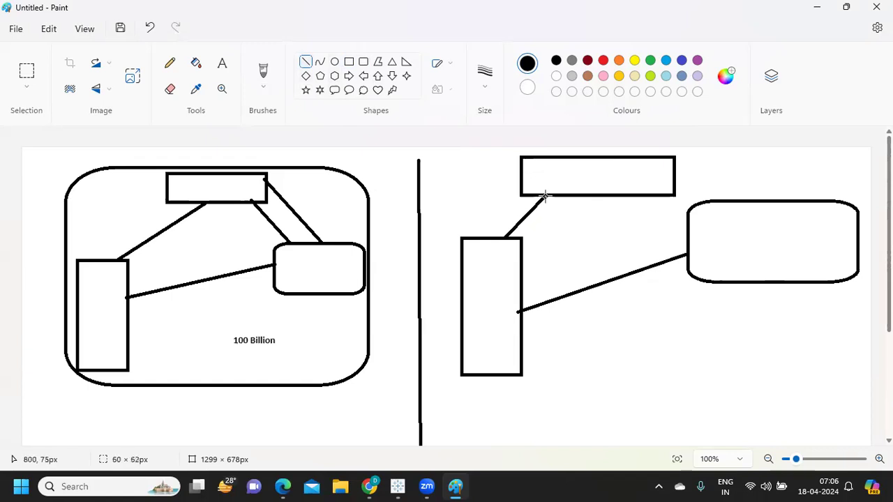
# Draw two connectors between the top box and the right rounded box
pyautogui.click(306, 63)
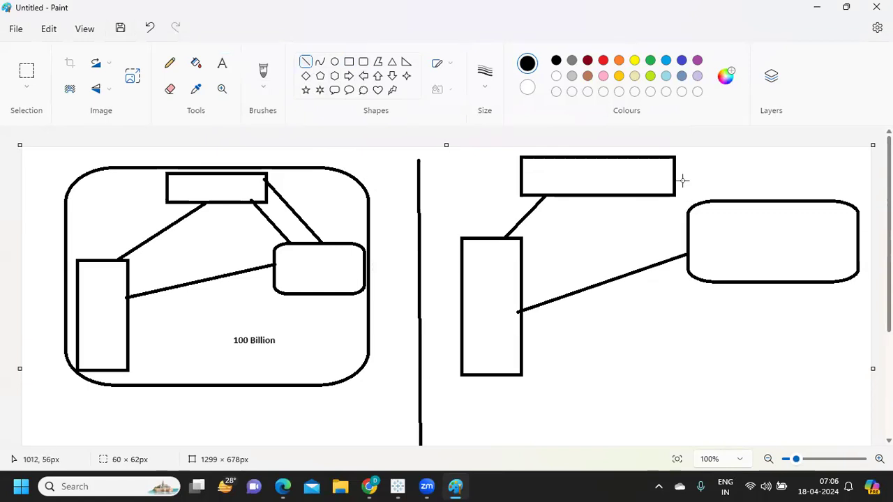
pyautogui.moveTo(673, 171); pyautogui.dragTo(725, 201)
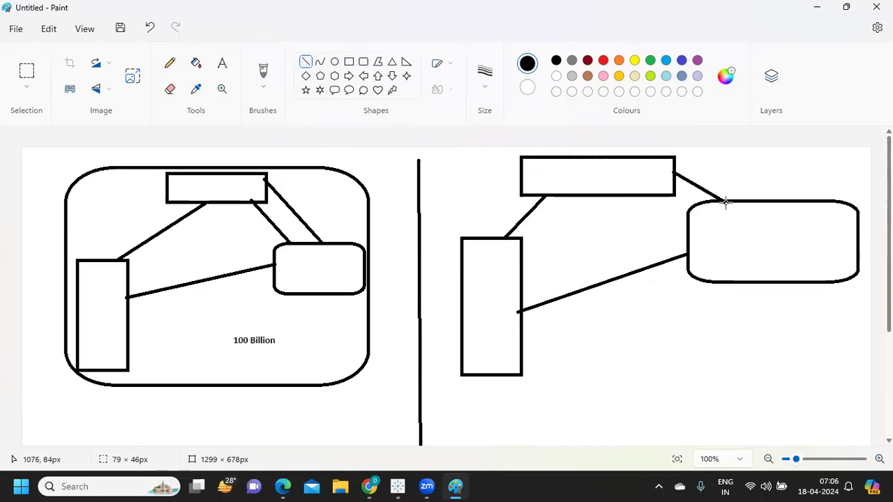
pyautogui.click(306, 63)
pyautogui.moveTo(689, 222); pyautogui.dragTo(665, 195)
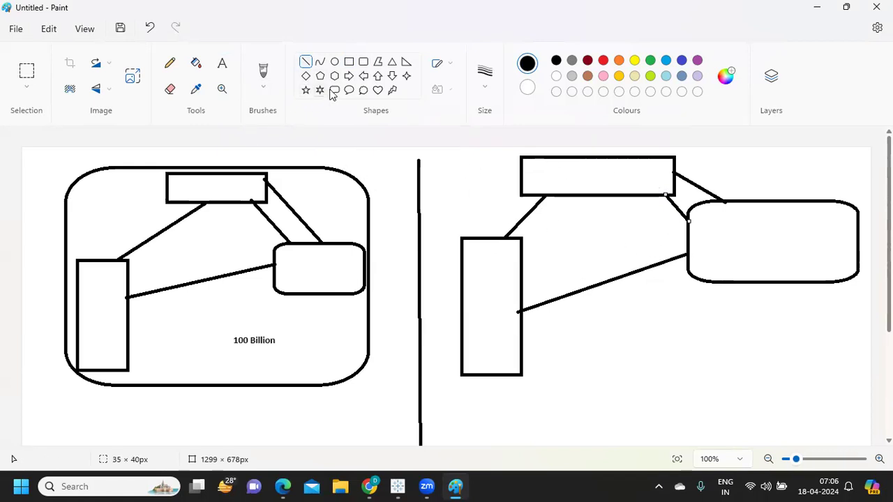
# Enclose the right diagram in a large rounded rectangle frame
pyautogui.click(362, 61)
pyautogui.moveTo(465, 156); pyautogui.dragTo(824, 293)
pyautogui.moveTo(844, 334); pyautogui.dragTo(862, 384)
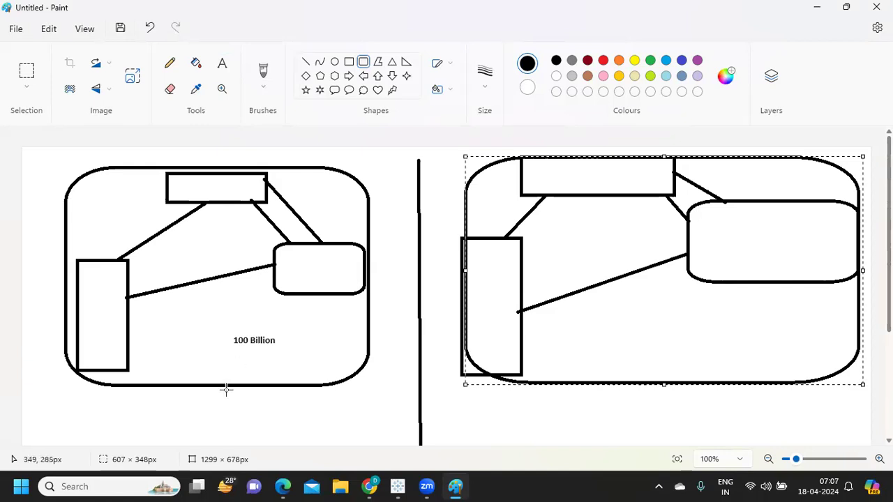
# In Tableau, create a new worksheet with Sub-Category on Rows
pyautogui.moveTo(398, 487)
pyautogui.click(394, 423)
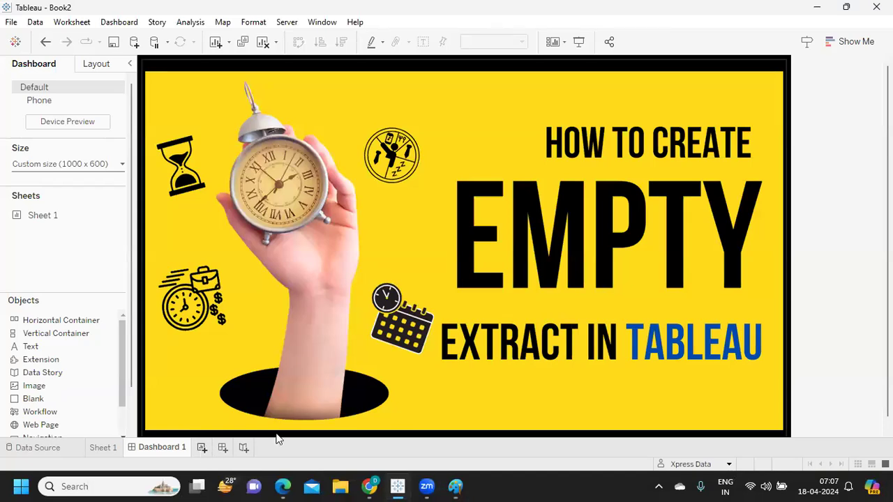
pyautogui.hotkey('ctrl', 'm')
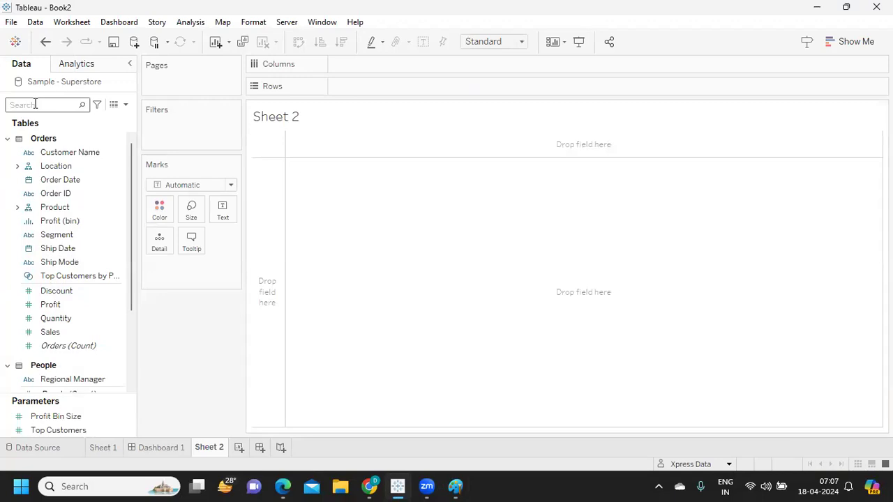
pyautogui.write('su')
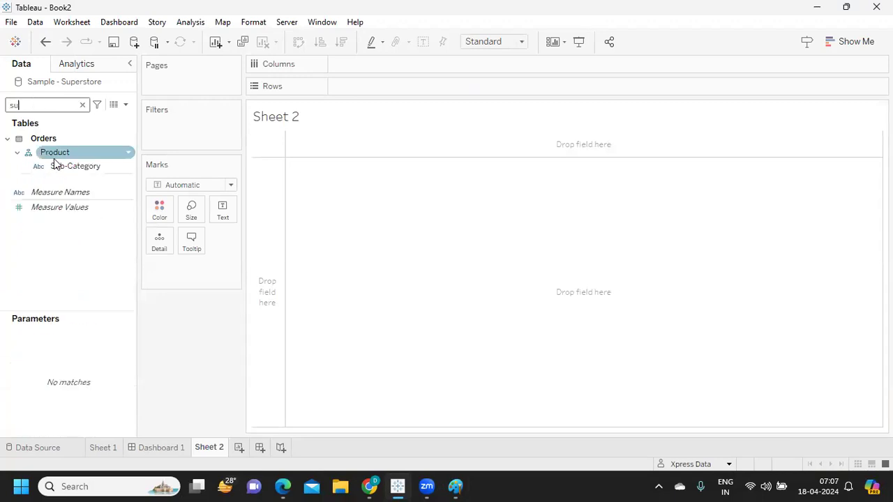
pyautogui.moveTo(57, 166)
pyautogui.mouseDown()
pyautogui.moveTo(230, 142)
pyautogui.moveTo(398, 86)
pyautogui.mouseUp()
# Add SUM(Sales) to Columns and clear the field search
pyautogui.click(39, 106)
pyautogui.press('BackSpace')
pyautogui.write('a')
pyautogui.moveTo(42, 161); pyautogui.dragTo(360, 62)
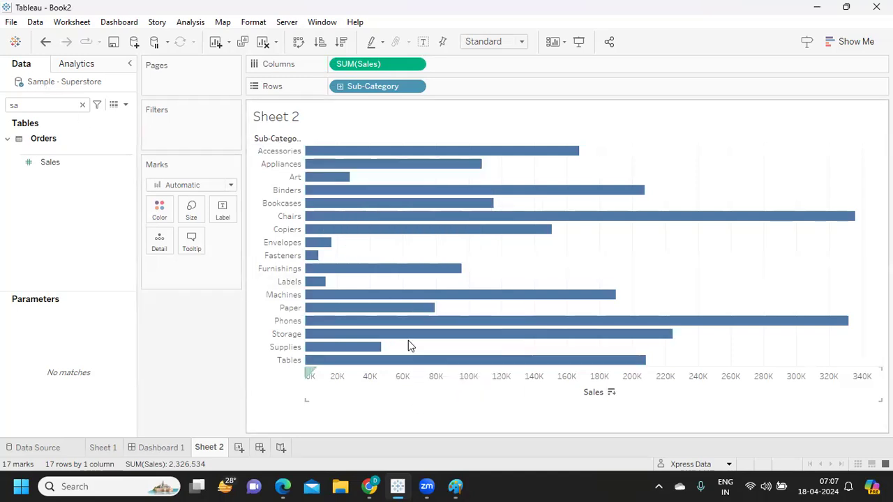
pyautogui.click(83, 105)
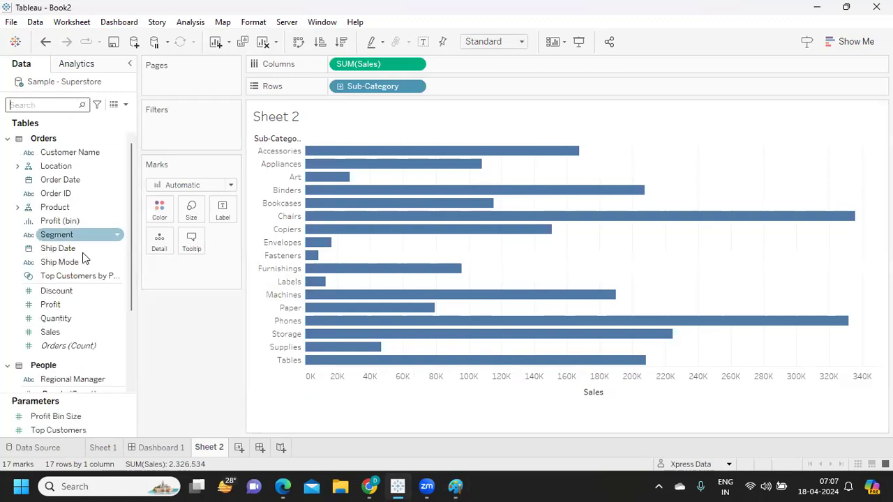
# Create a parameter named Empty Extract with the Boolean data type
pyautogui.click(127, 104)
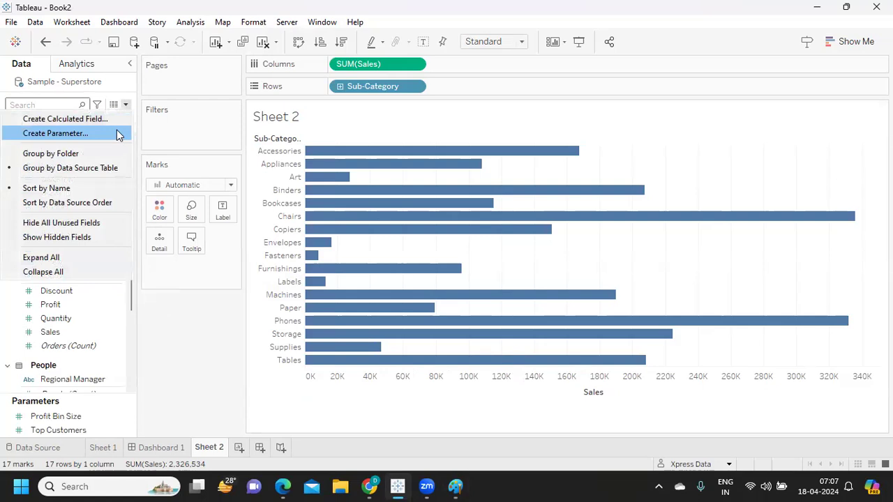
pyautogui.click(115, 133)
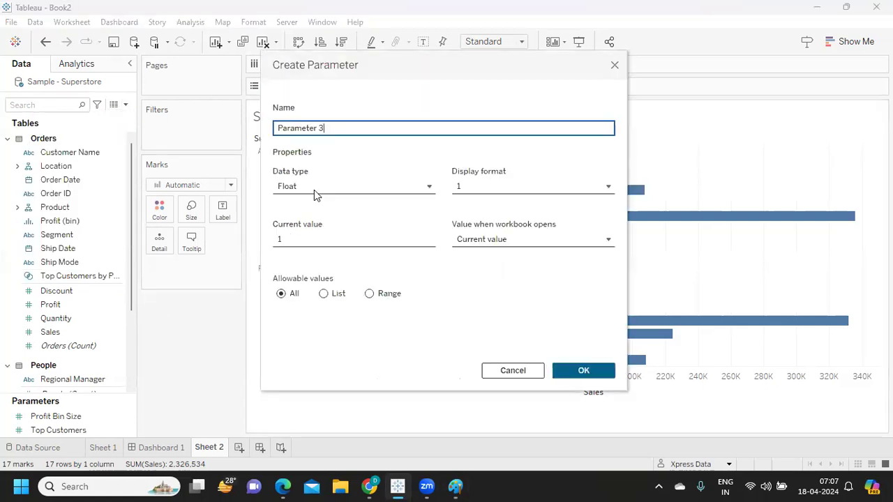
pyautogui.hotkey('ctrl', 'a')
pyautogui.write('Empty Ent')
pyautogui.click(308, 188)
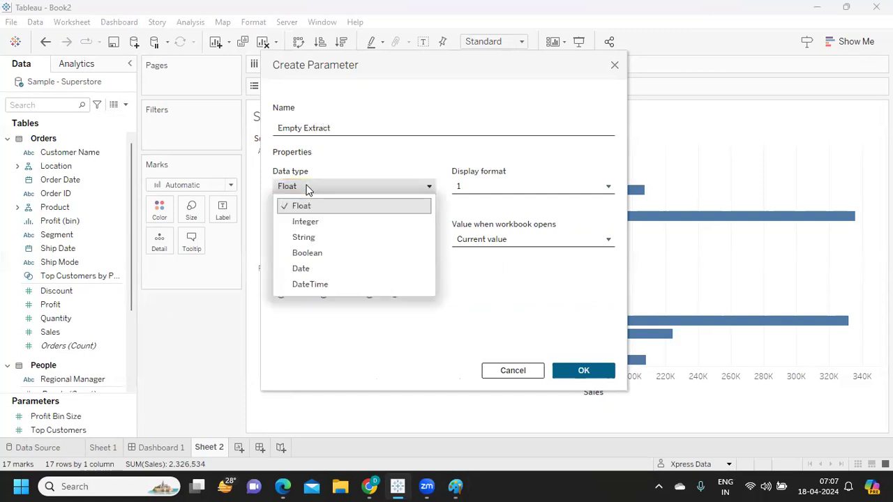
pyautogui.click(310, 254)
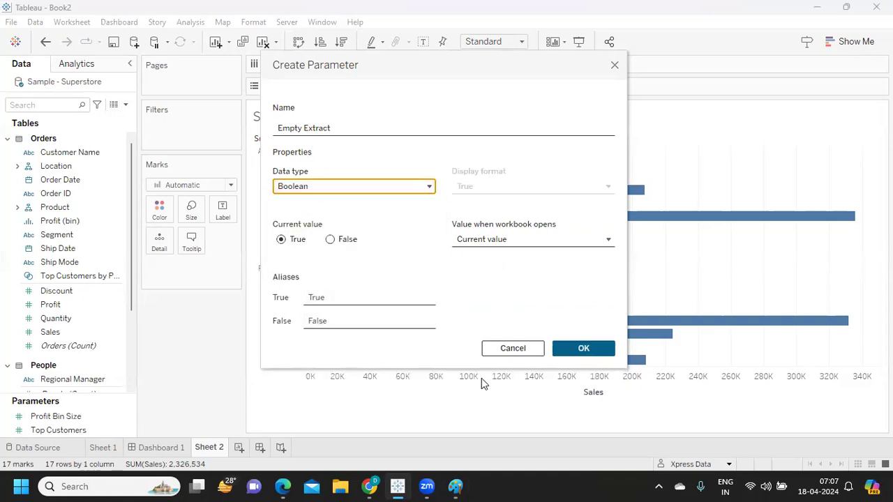
# Confirm the Empty Extract parameter and show its control, keeping the value True
pyautogui.click(584, 351)
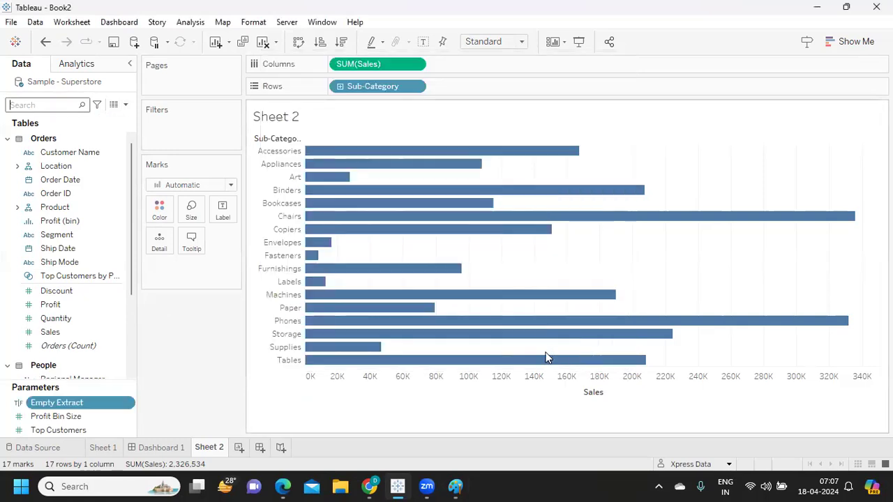
pyautogui.rightClick(127, 402)
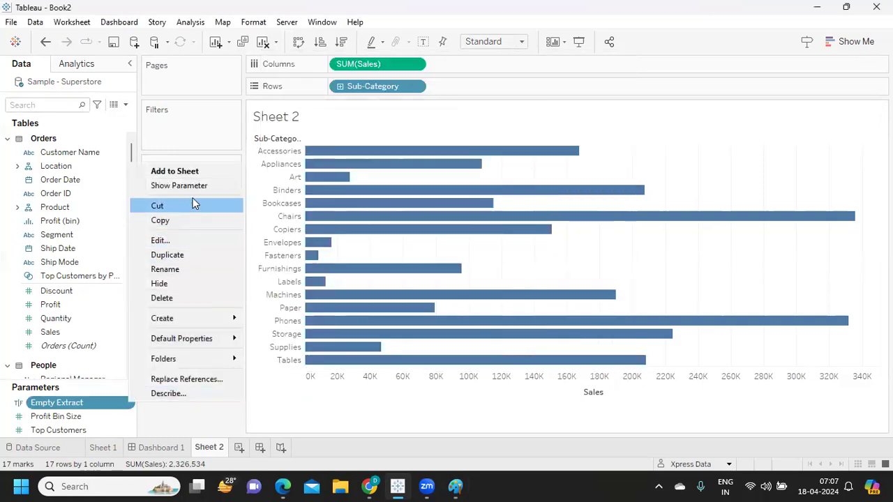
pyautogui.click(195, 187)
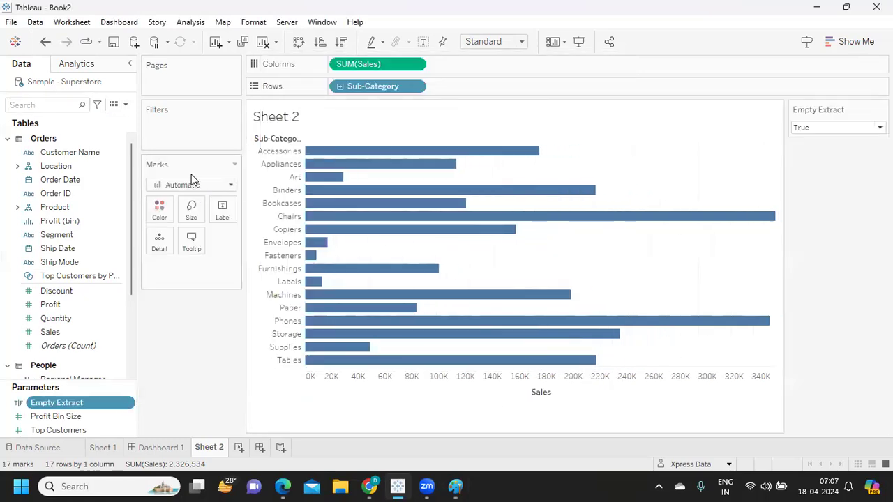
pyautogui.click(832, 124)
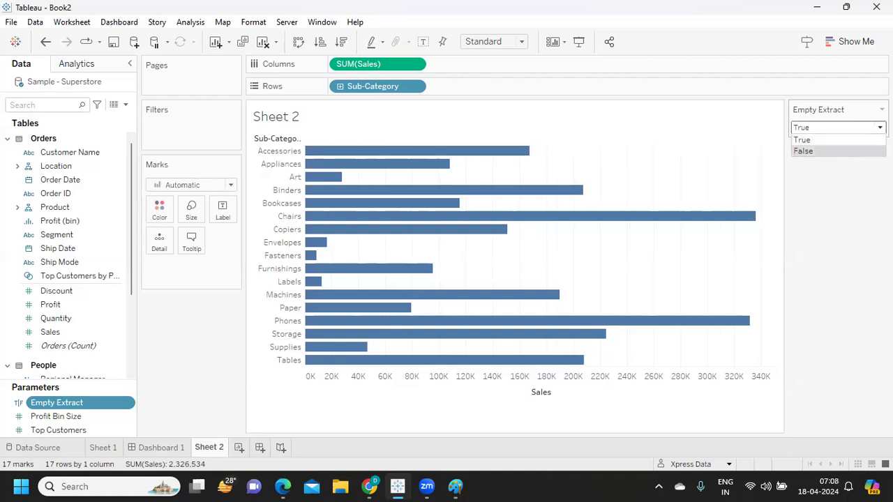
pyautogui.click(824, 140)
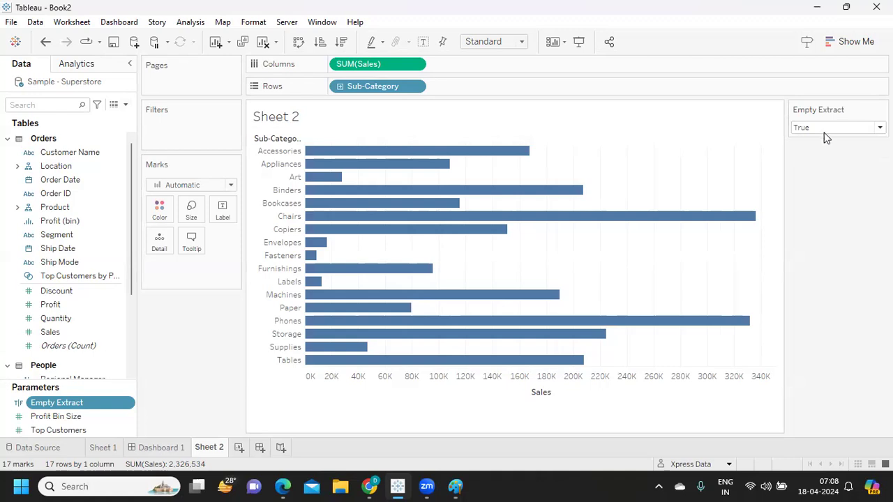
# Start a calculated field based on the Empty Extract parameter
pyautogui.click(125, 105)
pyautogui.click(207, 389)
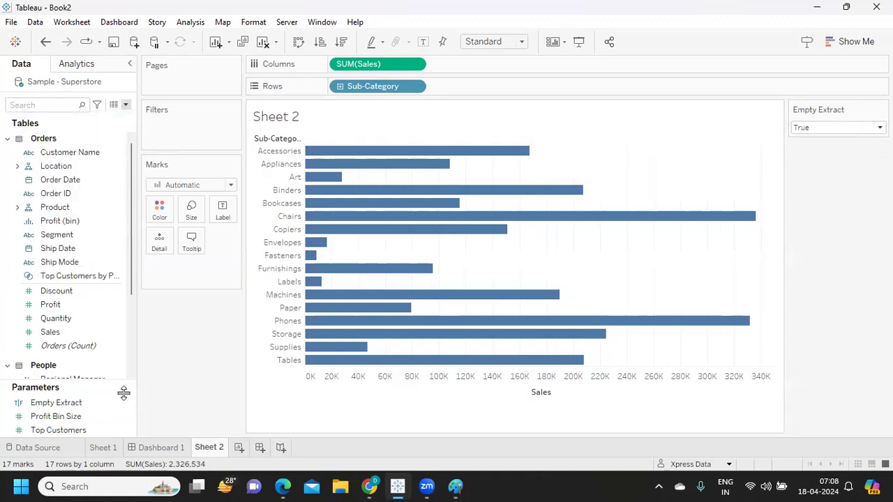
pyautogui.click(128, 405)
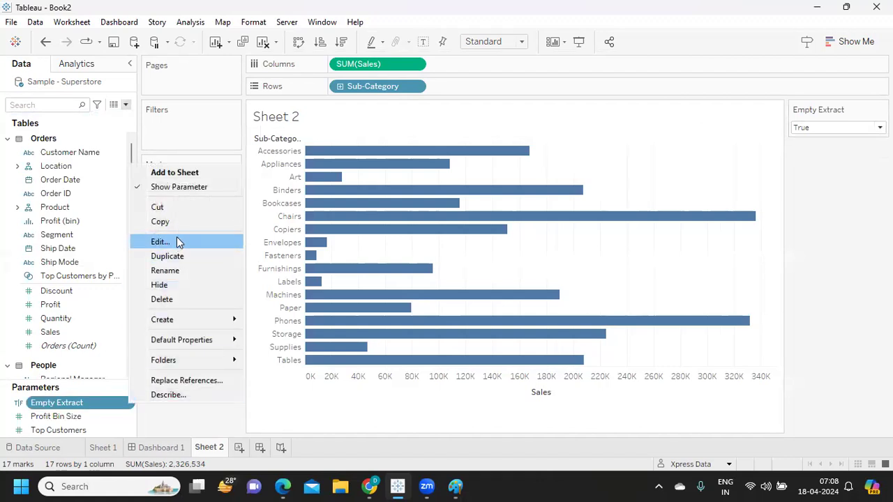
pyautogui.moveTo(195, 321)
pyautogui.click(293, 319)
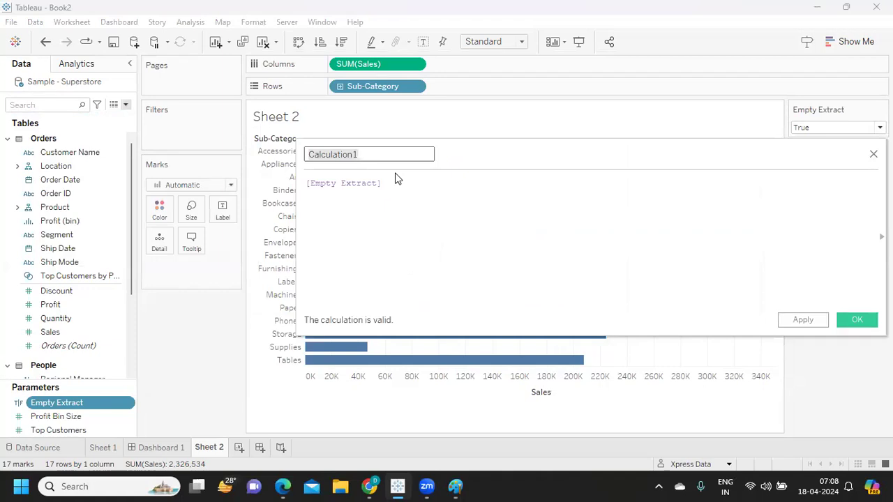
# Rename Calculation1 to P_Empty Extract, apply it and close the editor
pyautogui.write('PCreate')
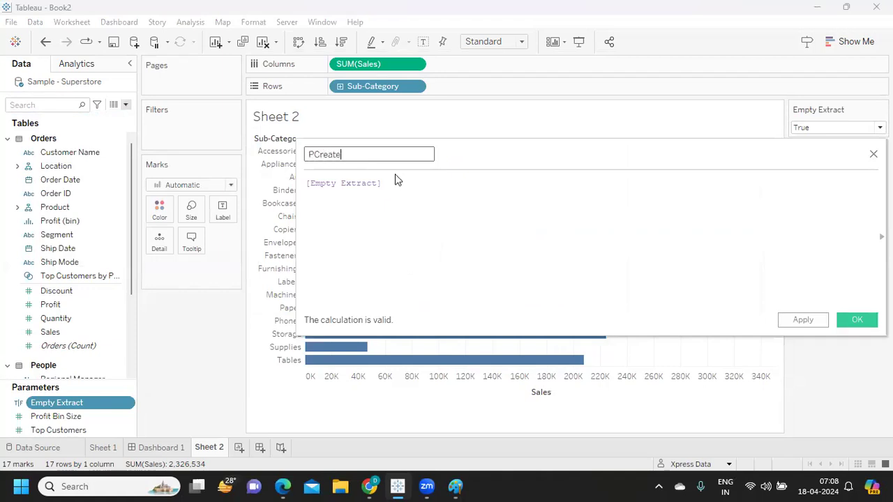
pyautogui.press('BackSpace')
pyautogui.press('BackSpace')
pyautogui.press('BackSpace')
pyautogui.press('BackSpace')
pyautogui.press('BackSpace')
pyautogui.press('BackSpace')
pyautogui.write('_Empty Extract')
pyautogui.click(809, 322)
pyautogui.click(851, 322)
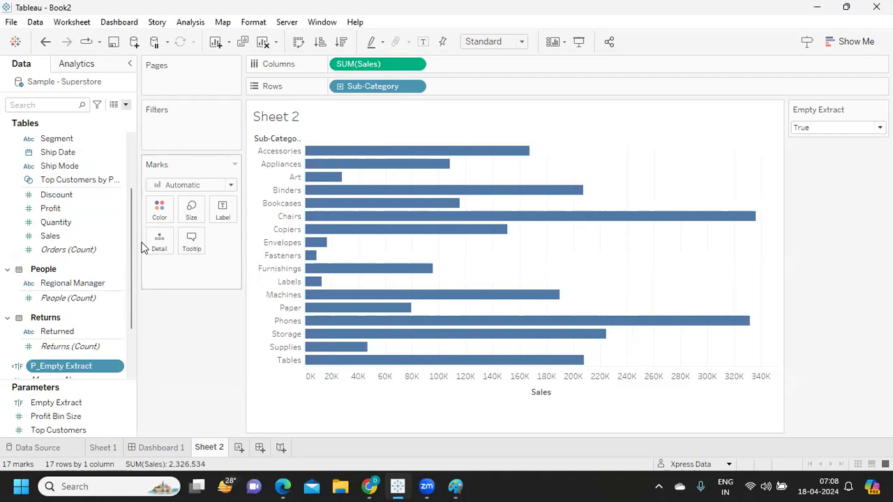
# On a new Sheet 3, create a calculated field 'Number of records' with formula 1
pyautogui.click(239, 448)
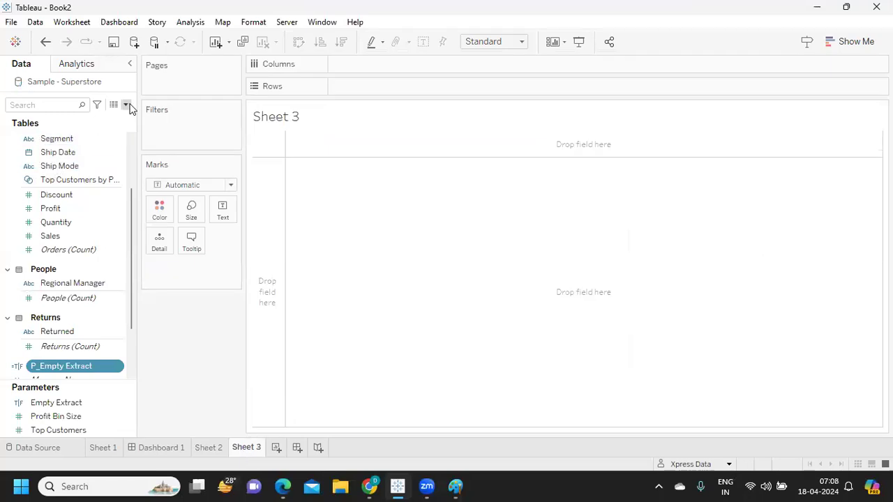
pyautogui.click(125, 104)
pyautogui.click(89, 120)
pyautogui.click(357, 189)
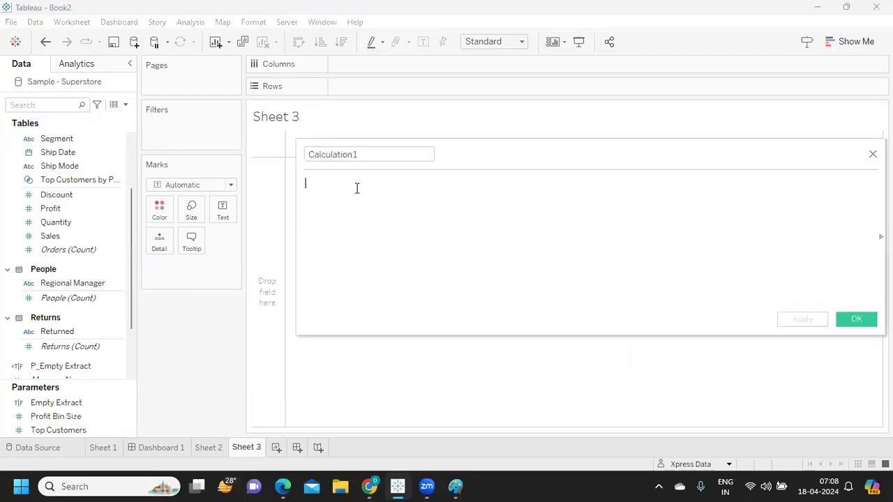
pyautogui.write('1')
pyautogui.moveTo(363, 155); pyautogui.dragTo(294, 154)
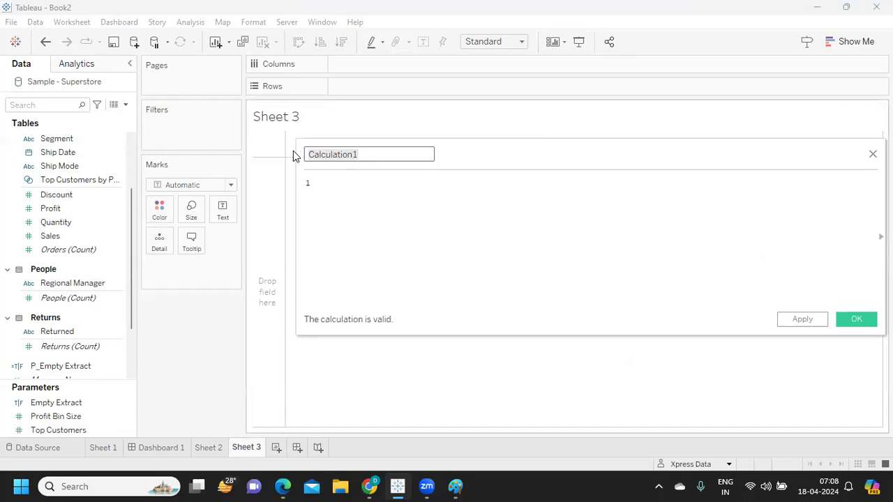
pyautogui.write('Number o')
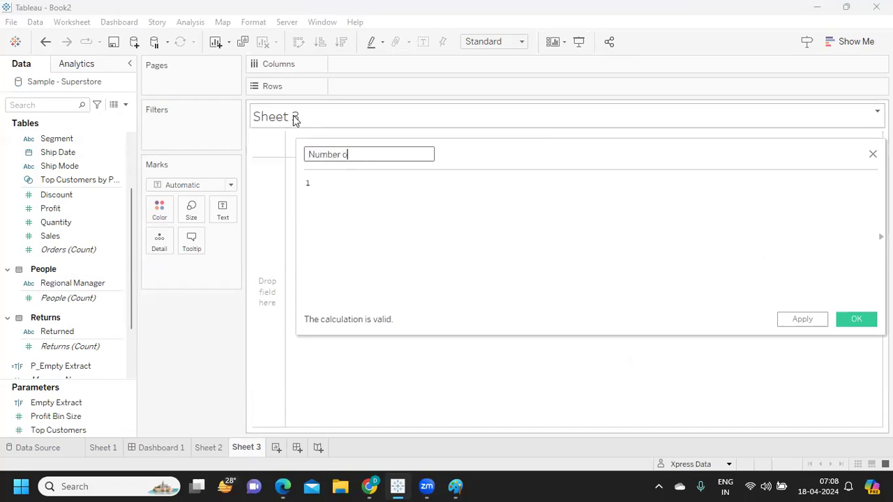
pyautogui.write('f records')
pyautogui.click(813, 321)
pyautogui.click(844, 318)
# Show Number of records as Text, aggregated as a count turned into a running total
pyautogui.moveTo(48, 373); pyautogui.dragTo(223, 211)
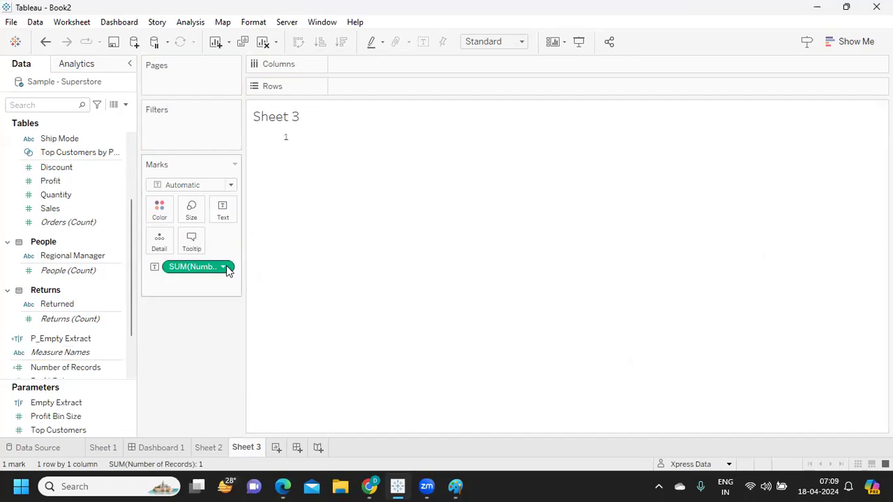
pyautogui.click(226, 268)
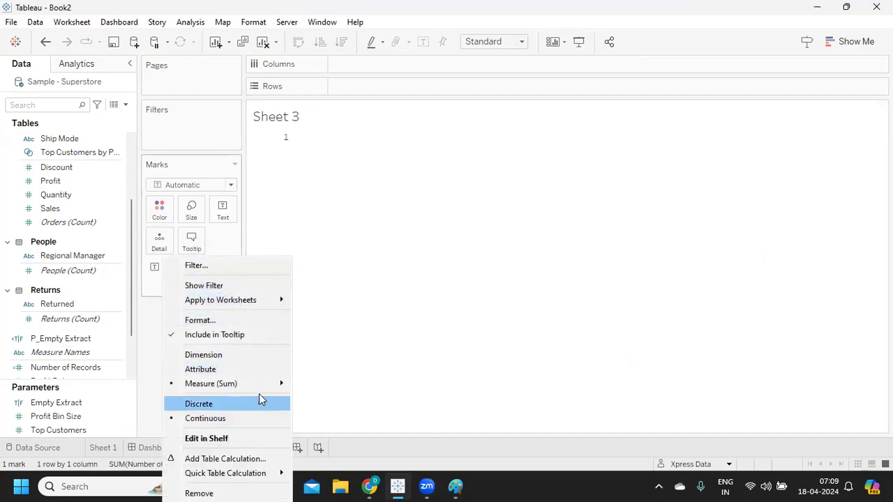
pyautogui.moveTo(263, 385)
pyautogui.click(323, 374)
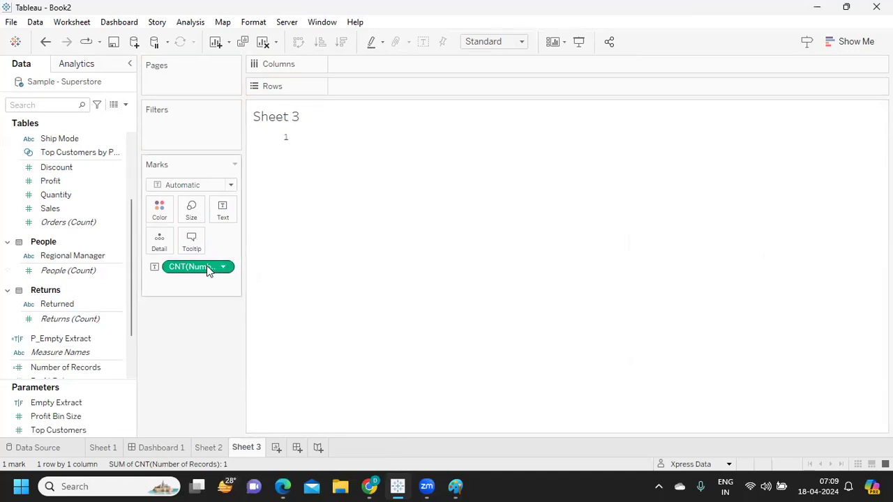
pyautogui.click(224, 267)
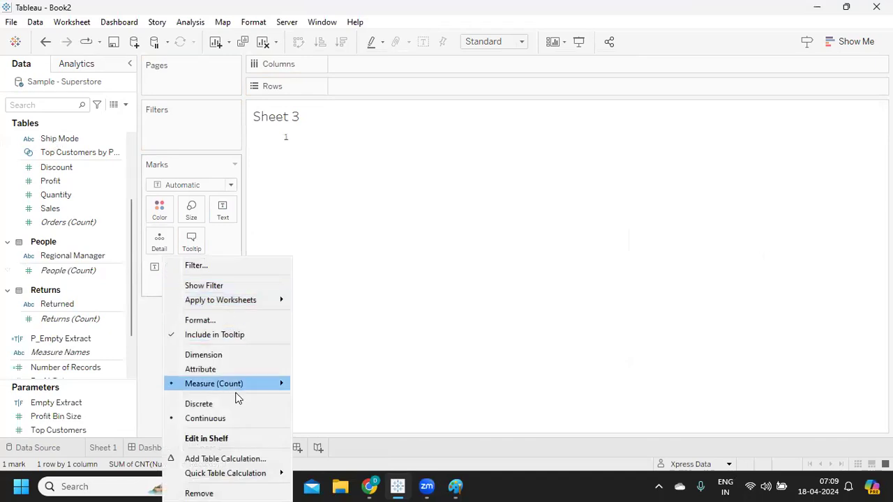
pyautogui.moveTo(248, 387)
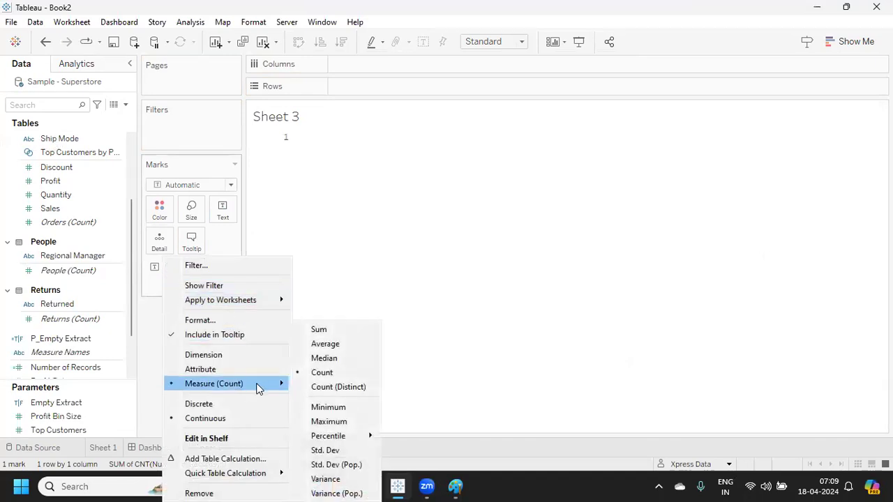
pyautogui.moveTo(255, 473)
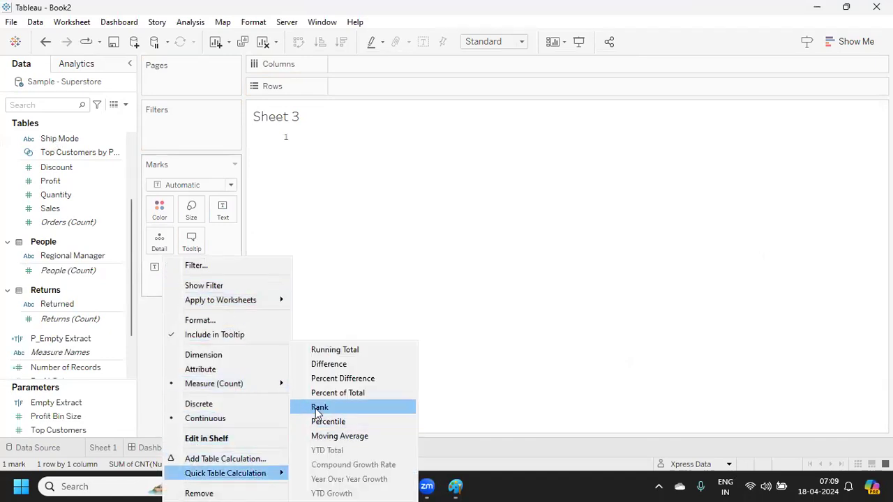
pyautogui.click(337, 350)
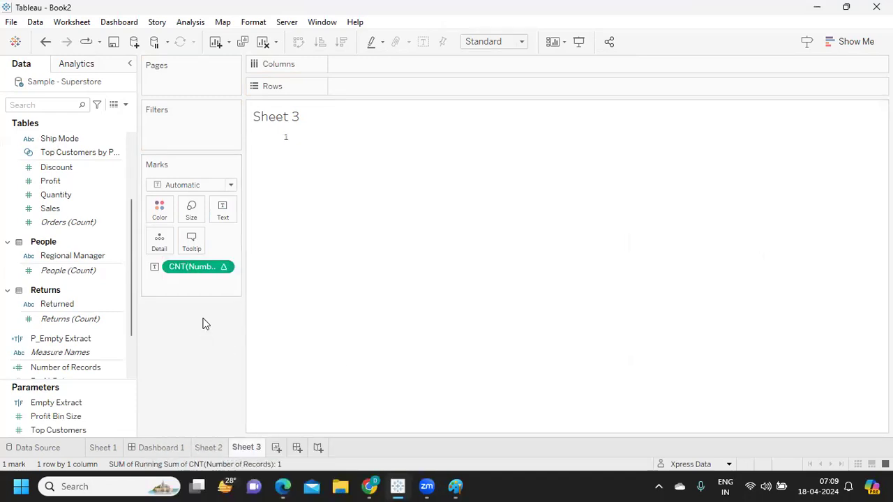
# Set the running total to compute using Cell, then remove the pill to empty Sheet 3
pyautogui.click(225, 269)
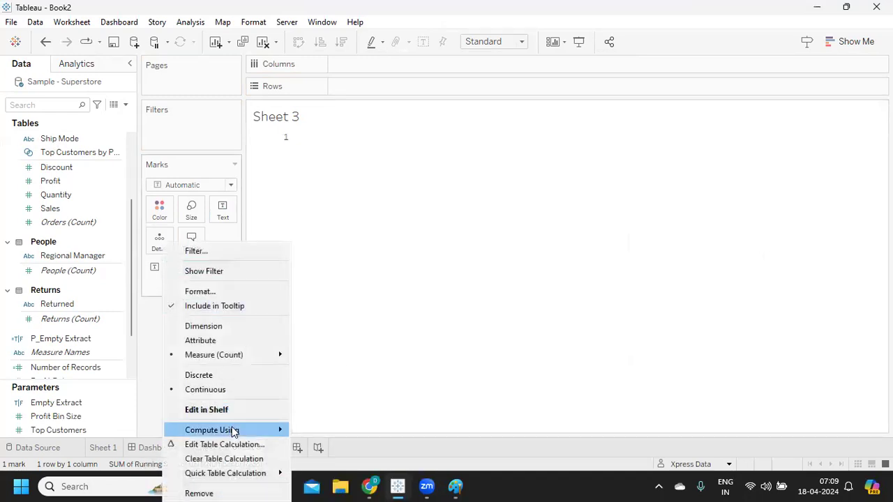
pyautogui.moveTo(231, 429)
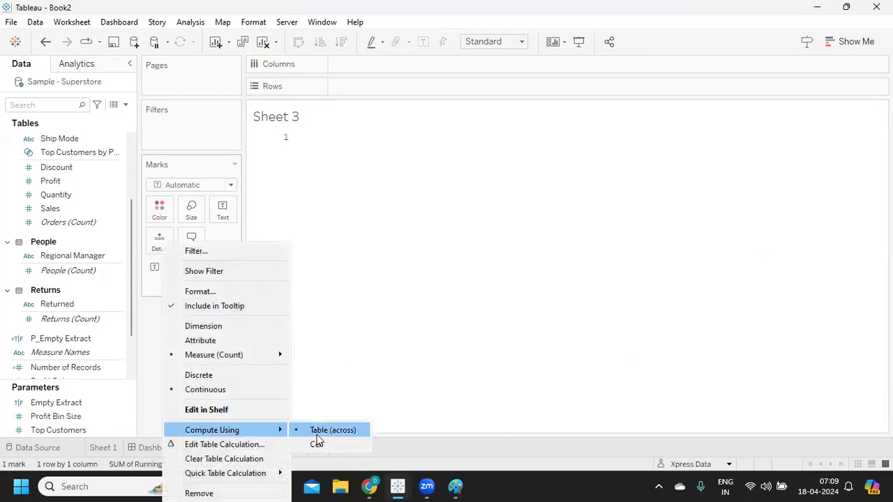
pyautogui.click(315, 439)
pyautogui.moveTo(208, 264); pyautogui.dragTo(157, 351)
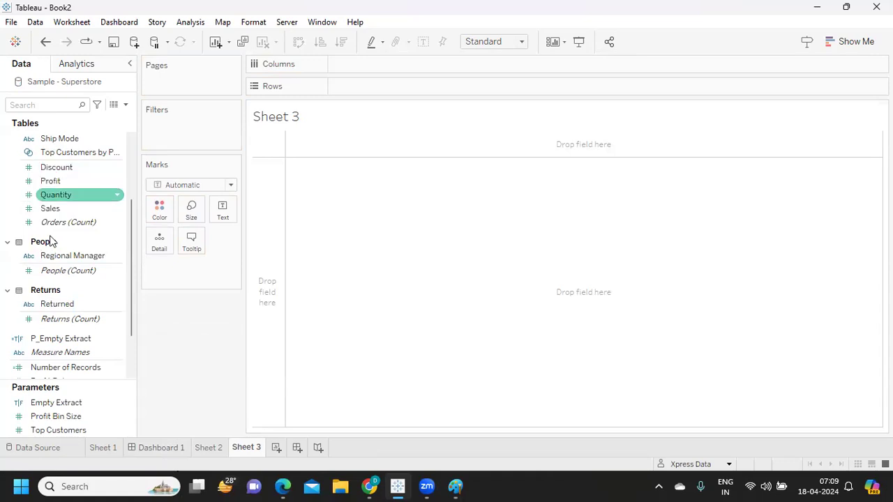
# Show a count of Order ID (10,194) on Sheet 3, then return to Sheet 2
pyautogui.scroll(3, 82, 269)
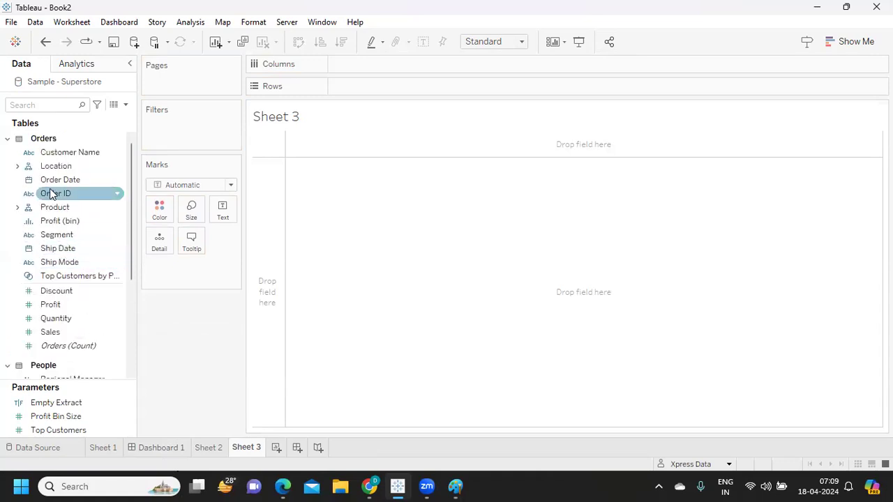
pyautogui.moveTo(56, 193); pyautogui.dragTo(232, 219)
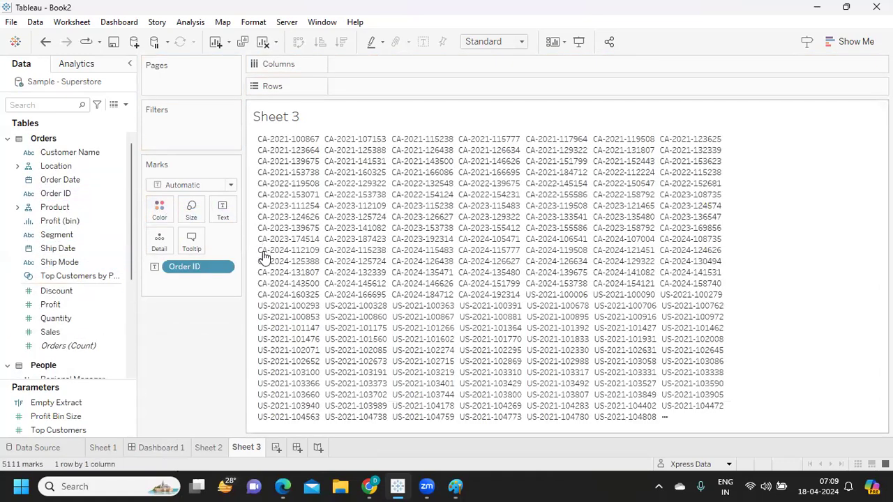
pyautogui.click(224, 268)
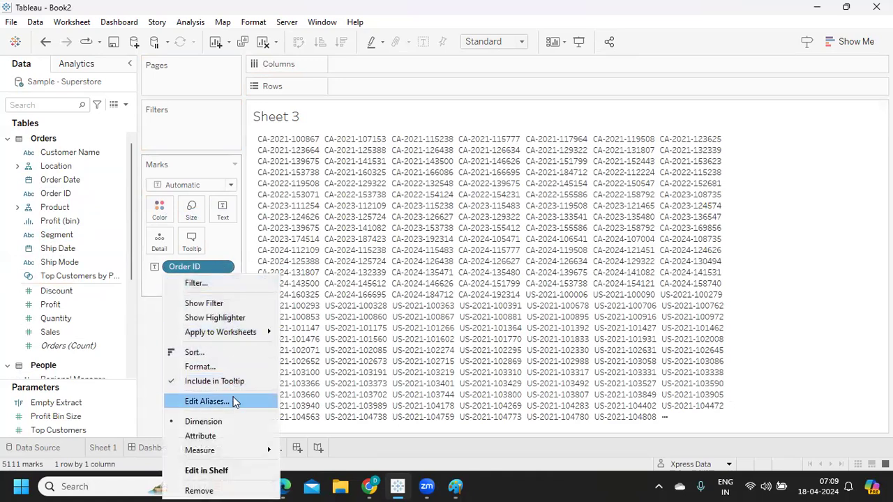
pyautogui.moveTo(235, 450)
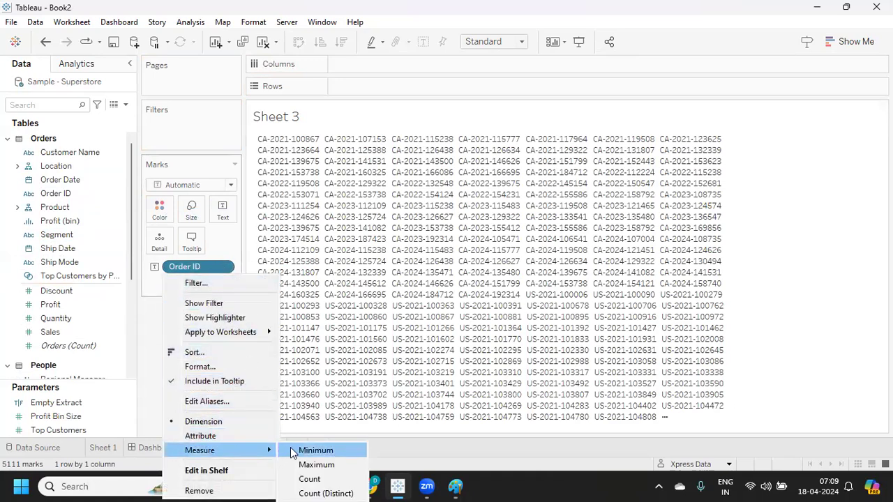
pyautogui.click(307, 478)
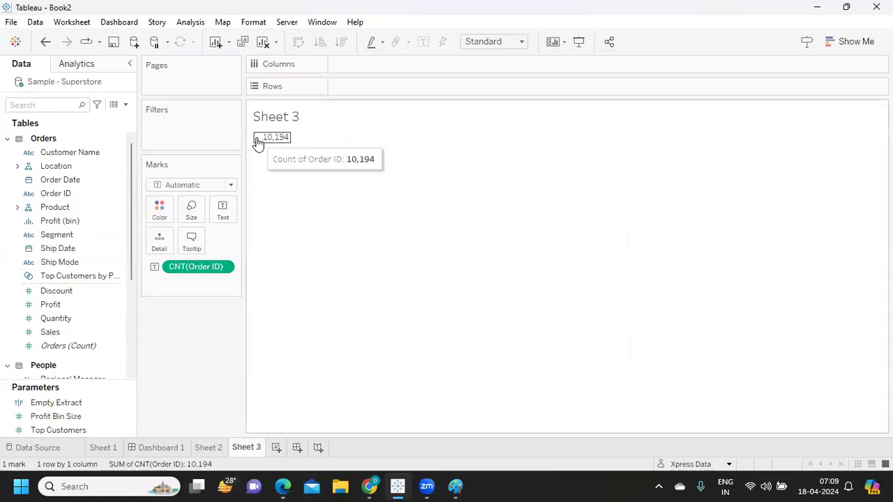
pyautogui.moveTo(281, 143)
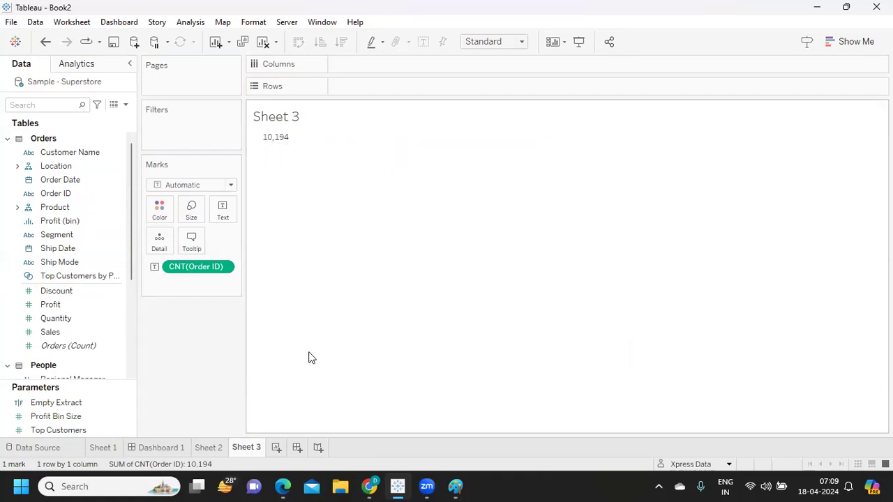
pyautogui.click(202, 447)
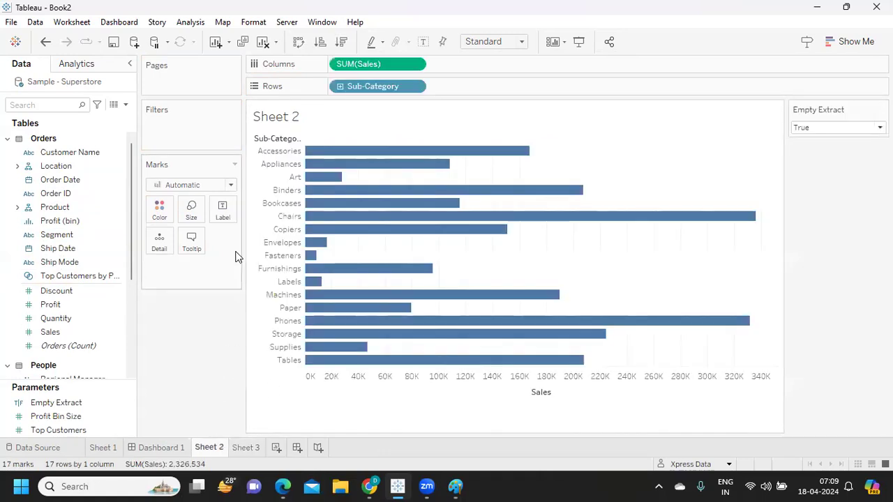
# Add an extract filter on P_Empty Extract that excludes True for the Sample - Superstore source
pyautogui.rightClick(91, 85)
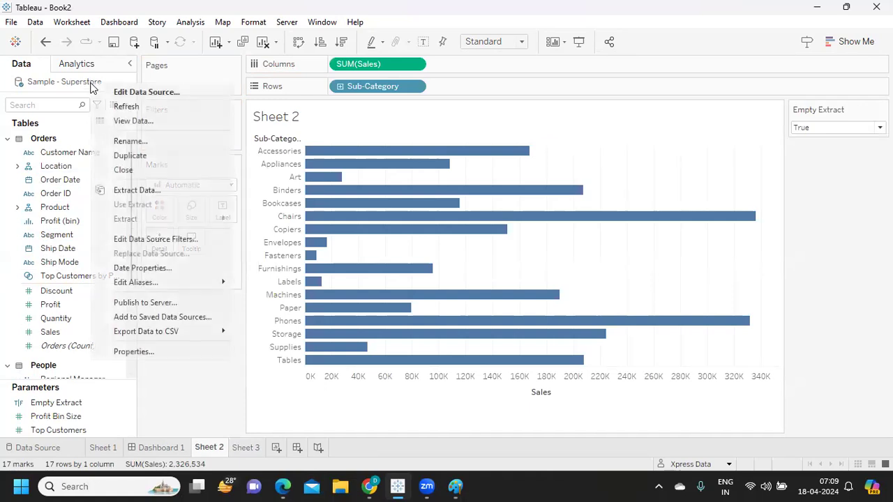
pyautogui.click(135, 190)
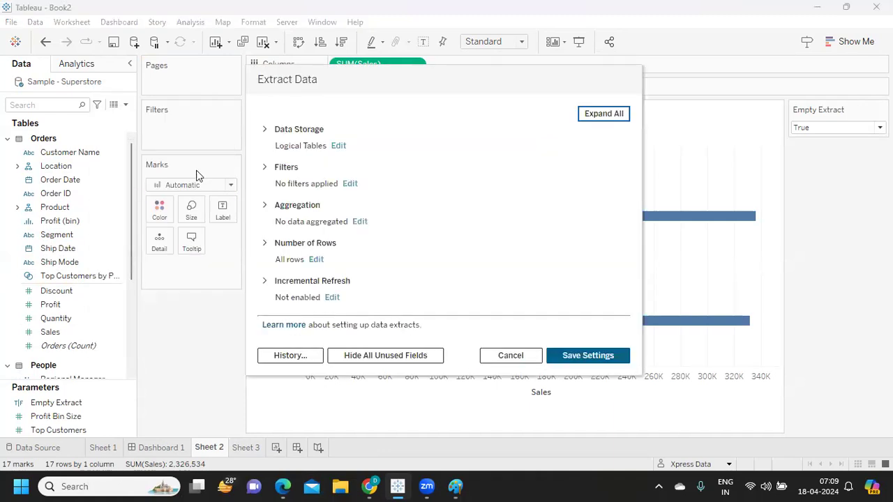
pyautogui.click(263, 169)
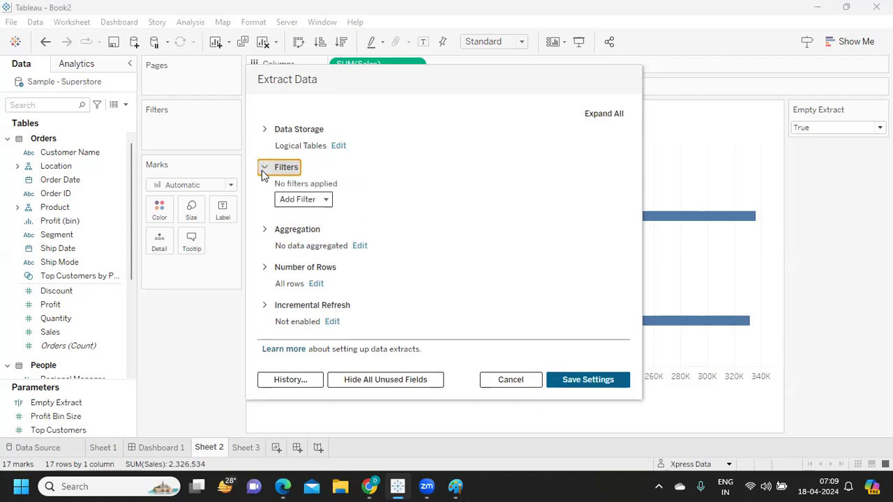
pyautogui.click(298, 200)
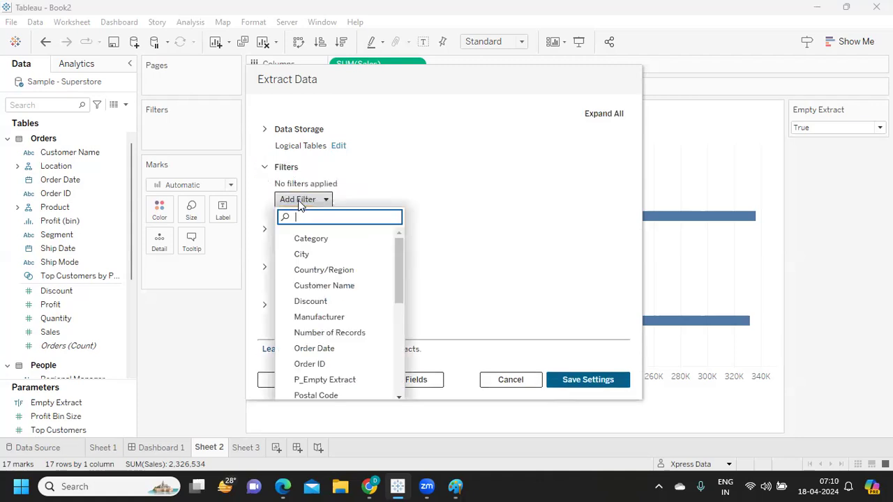
pyautogui.click(332, 382)
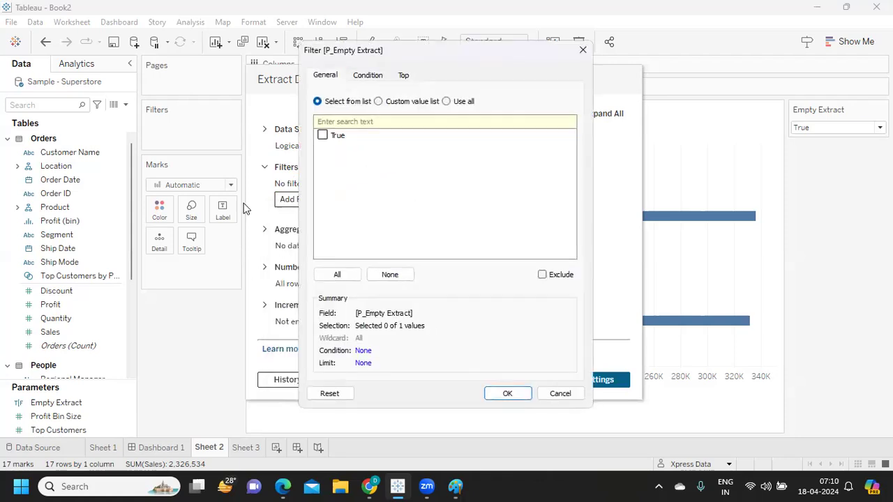
pyautogui.click(322, 136)
pyautogui.click(543, 275)
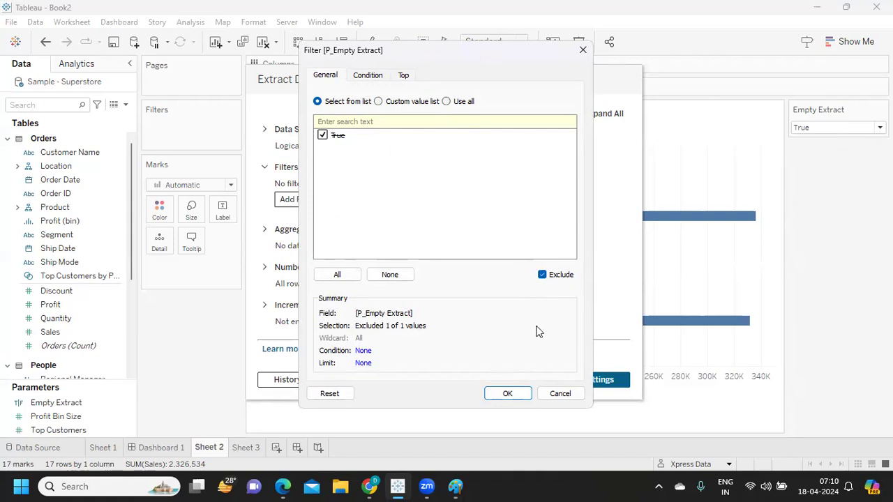
pyautogui.click(518, 397)
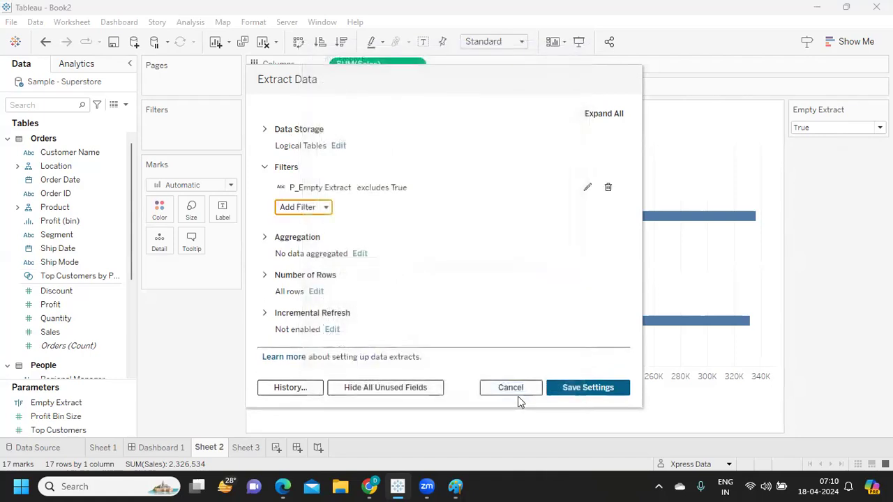
# Save the filtered extract as 'Sample - Superstore - Empty Extract' in the Datasources folder
pyautogui.click(578, 391)
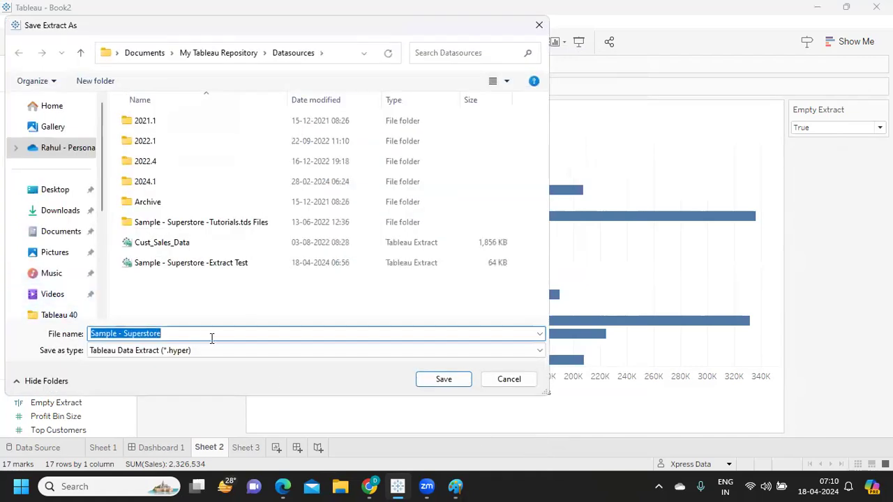
pyautogui.click(180, 332)
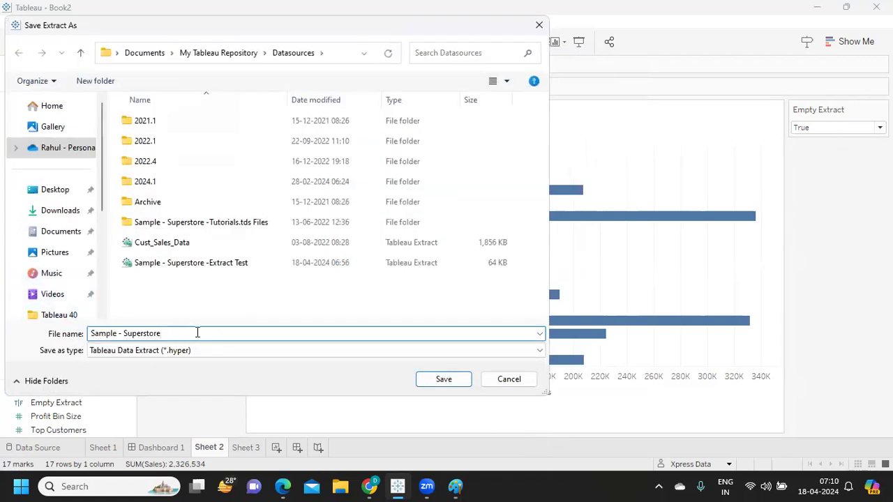
pyautogui.write('- Empty Extract')
pyautogui.click(455, 380)
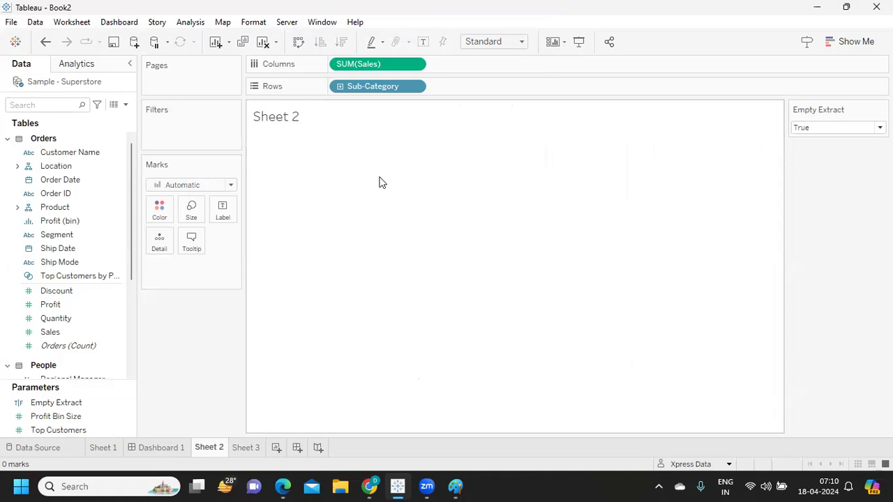
# Confirm Sheet 3's Order ID count reads 0, then return to the empty Sheet 2
pyautogui.click(240, 447)
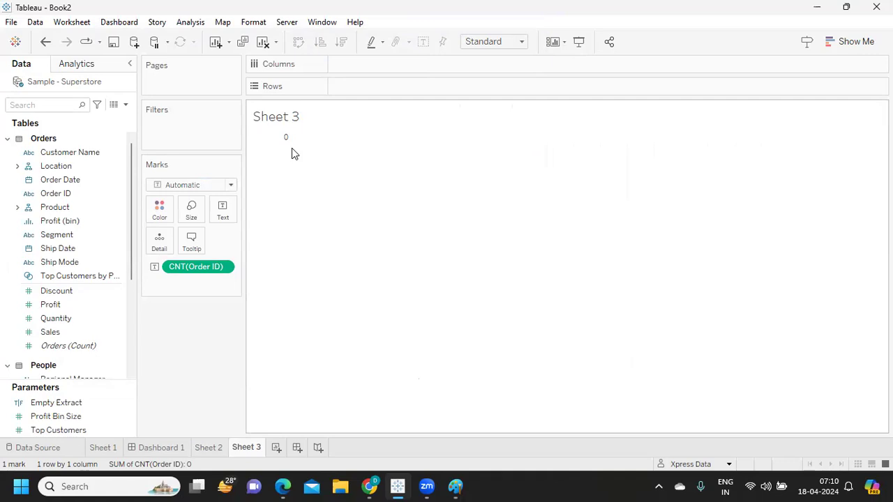
pyautogui.click(211, 448)
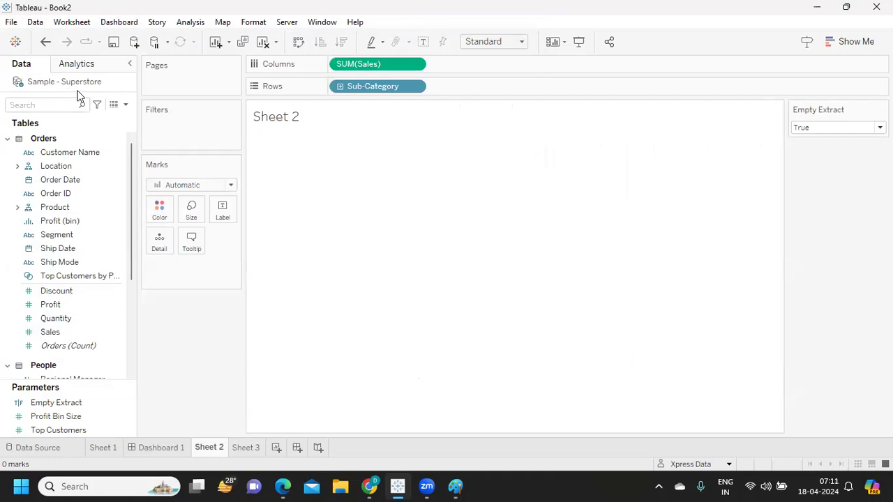
# Set the Empty Extract parameter to False
pyautogui.click(287, 21)
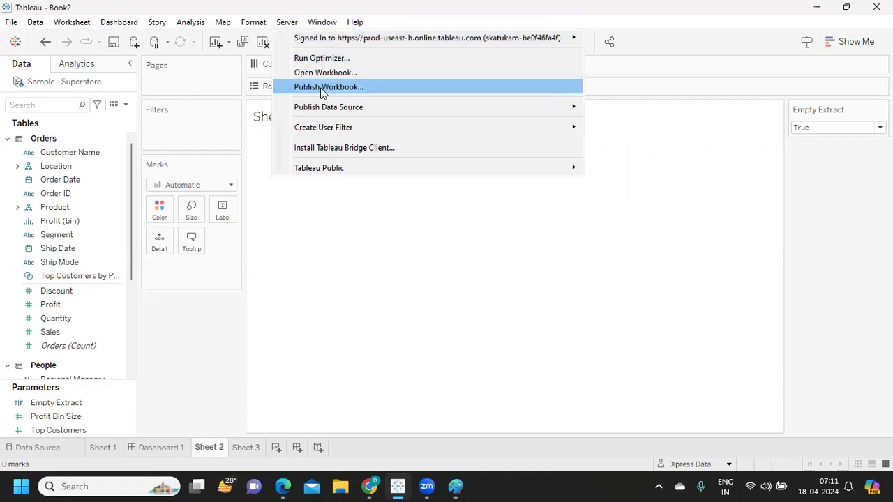
pyautogui.click(842, 168)
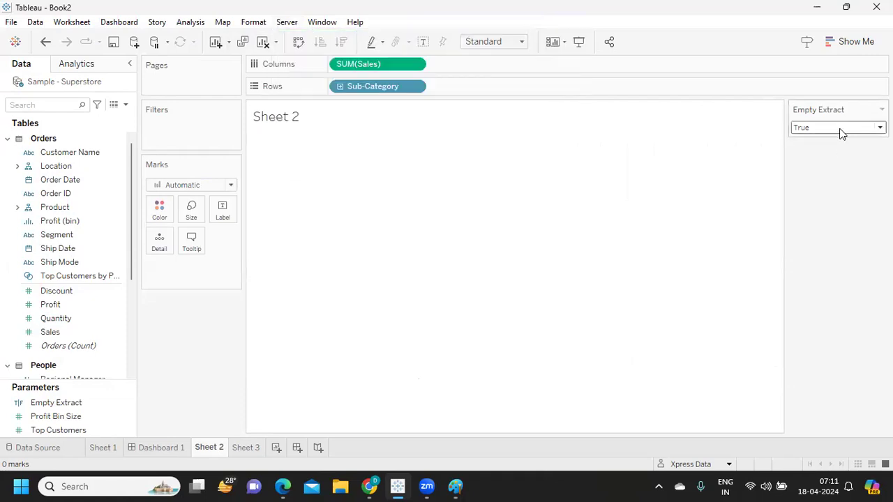
pyautogui.click(841, 129)
pyautogui.click(830, 152)
# Refresh the Sample - Superstore extract and confirm replacing its contents
pyautogui.rightClick(55, 83)
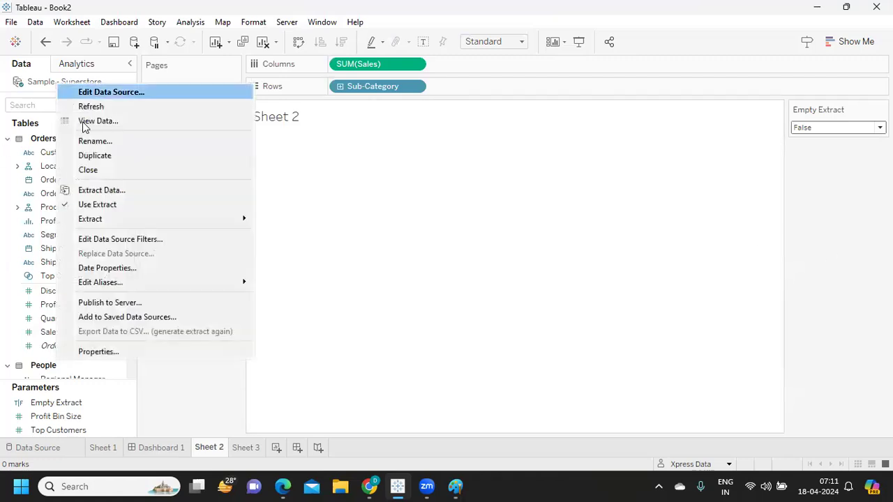
pyautogui.moveTo(132, 220)
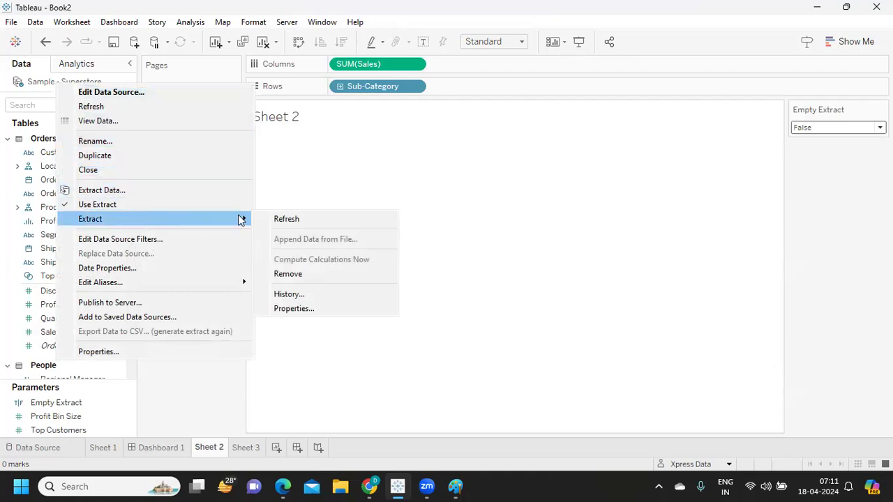
pyautogui.click(297, 219)
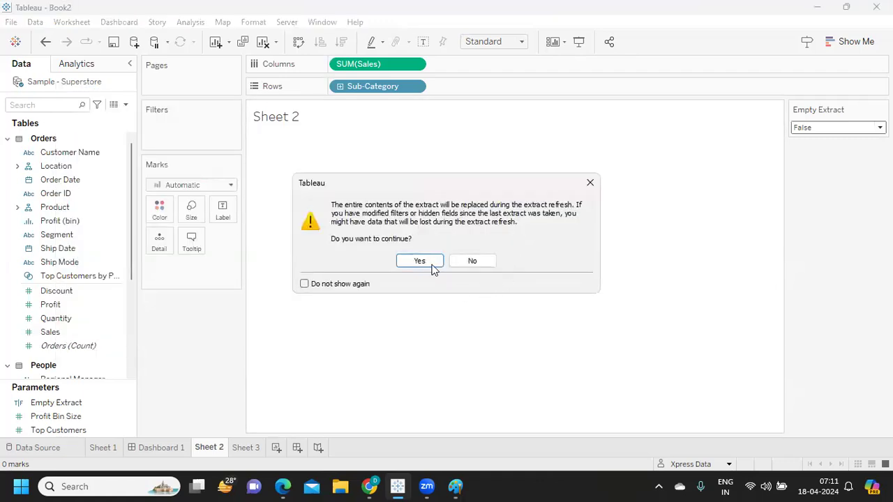
pyautogui.click(430, 261)
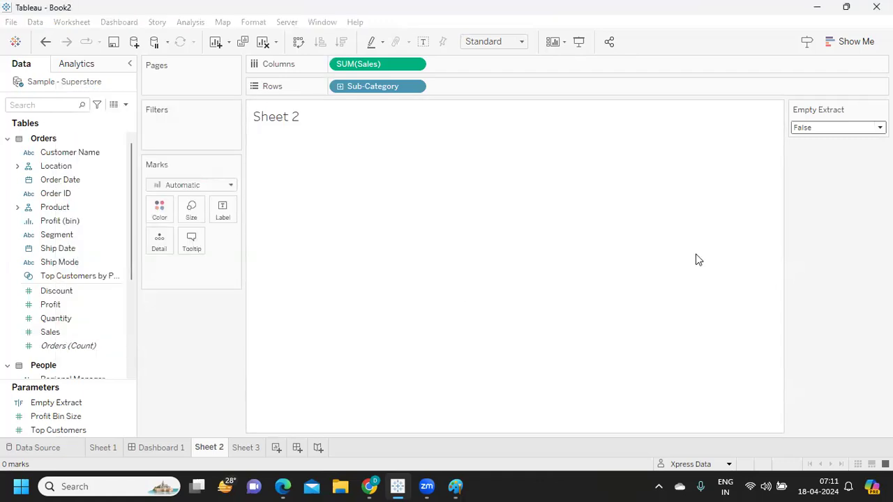